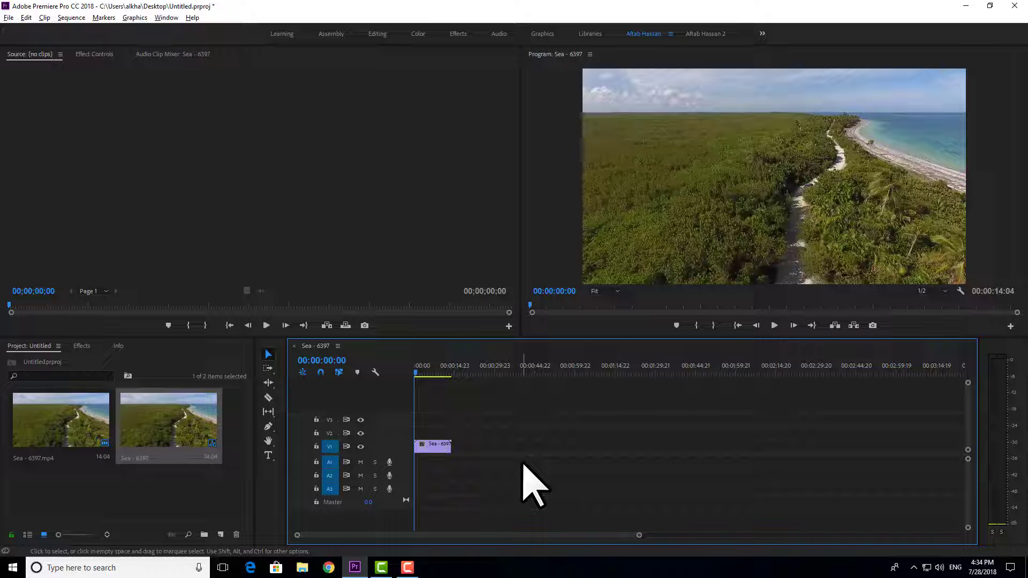
- Select the Sea - 6397.mp4 clip on track V1 and show its effect controls
scroll(523, 464, "up", 3)
left_click_drag(513, 535, 455, 536)
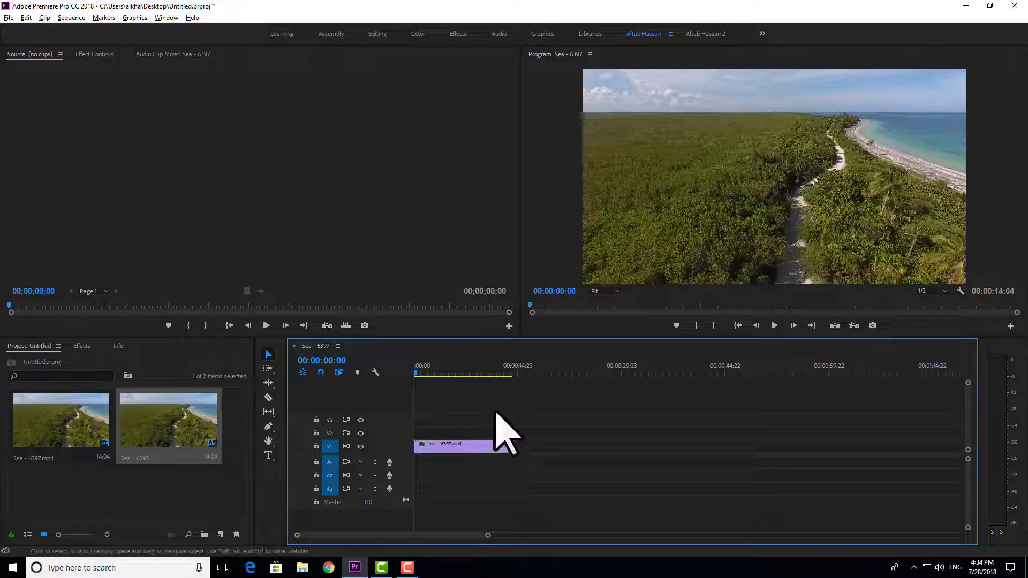
left_click_drag(496, 412, 452, 488)
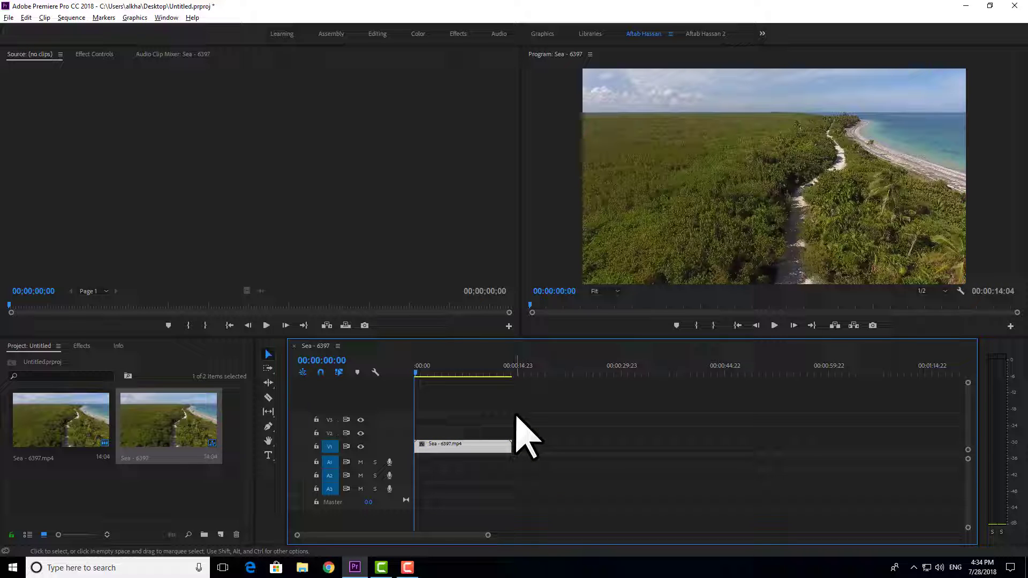
left_click(574, 423)
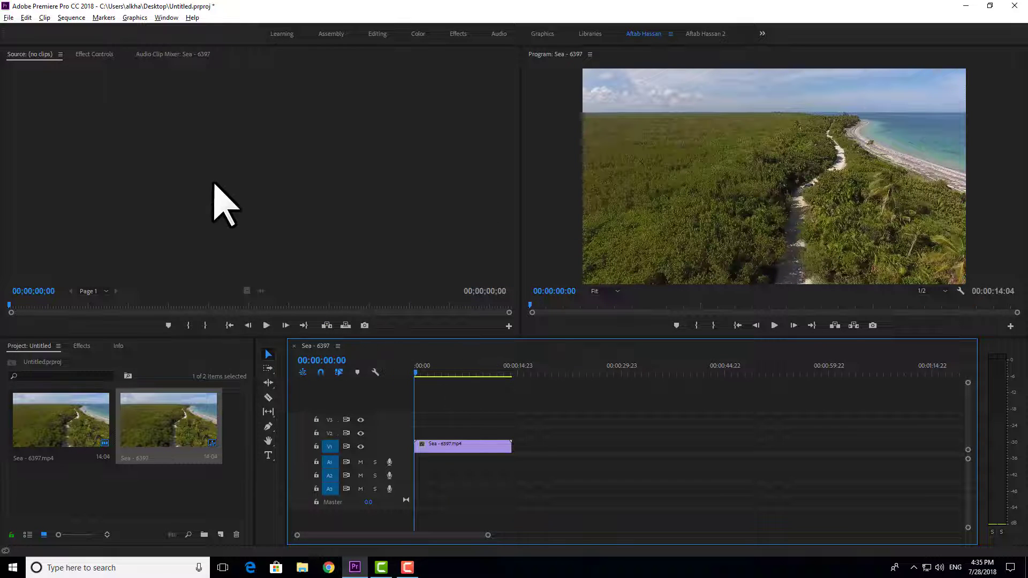
left_click(120, 53)
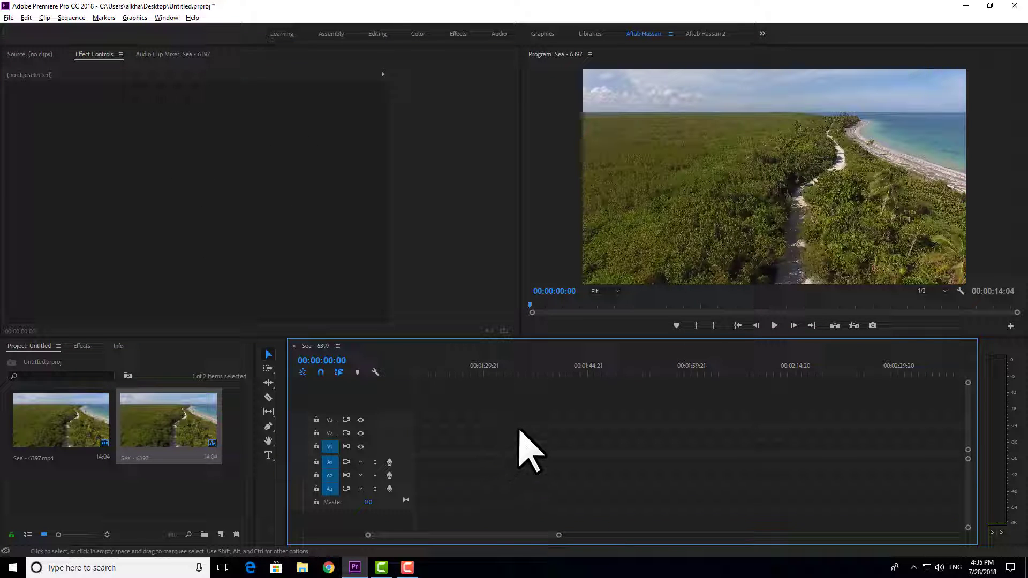
scroll(627, 460, "down", 1)
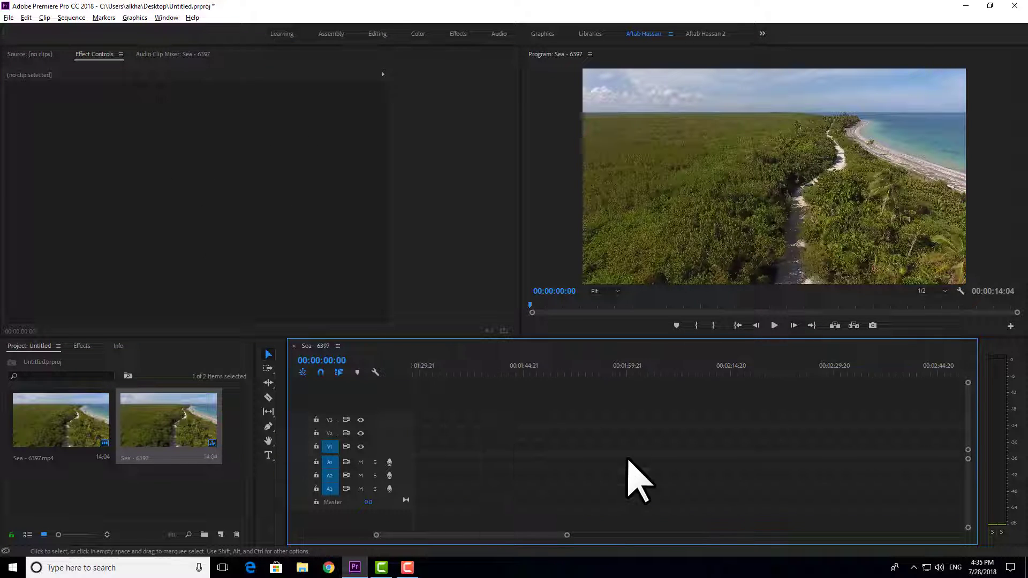
scroll(511, 527, "up", 8)
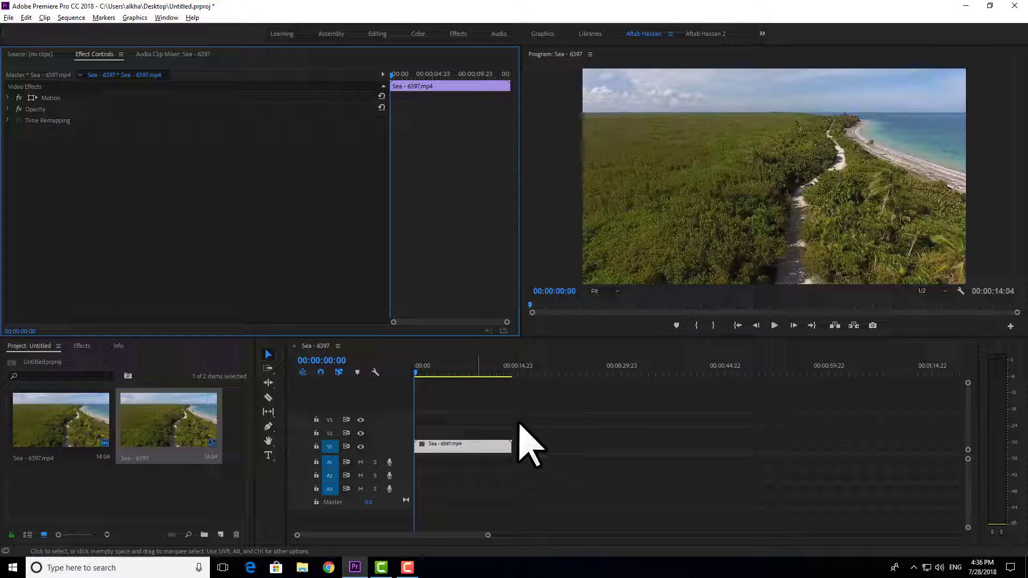
left_click_drag(551, 412, 446, 484)
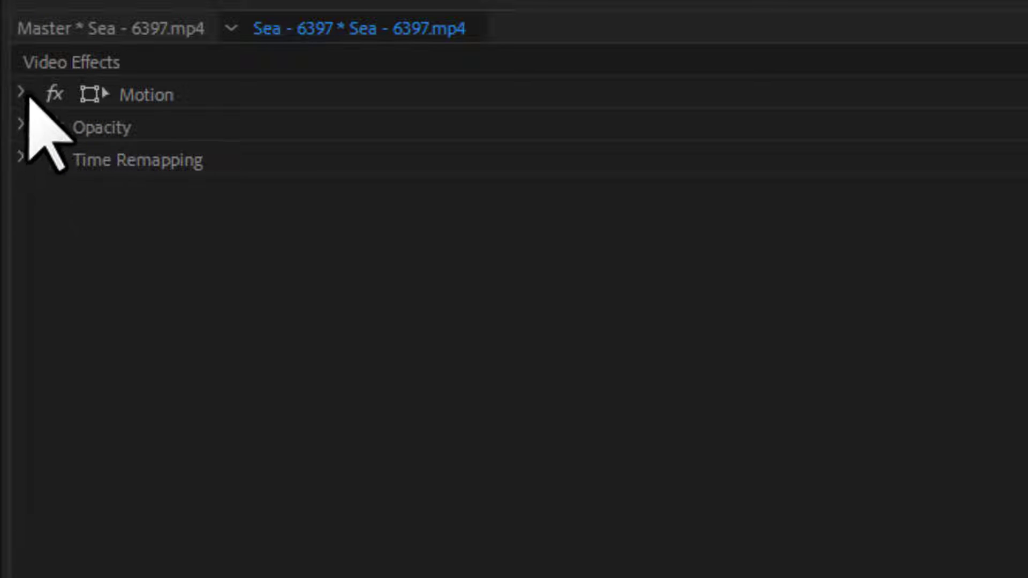
- Examine the clip's Motion, Opacity and Time Remapping properties, leaving only Motion expanded
left_click(20, 92)
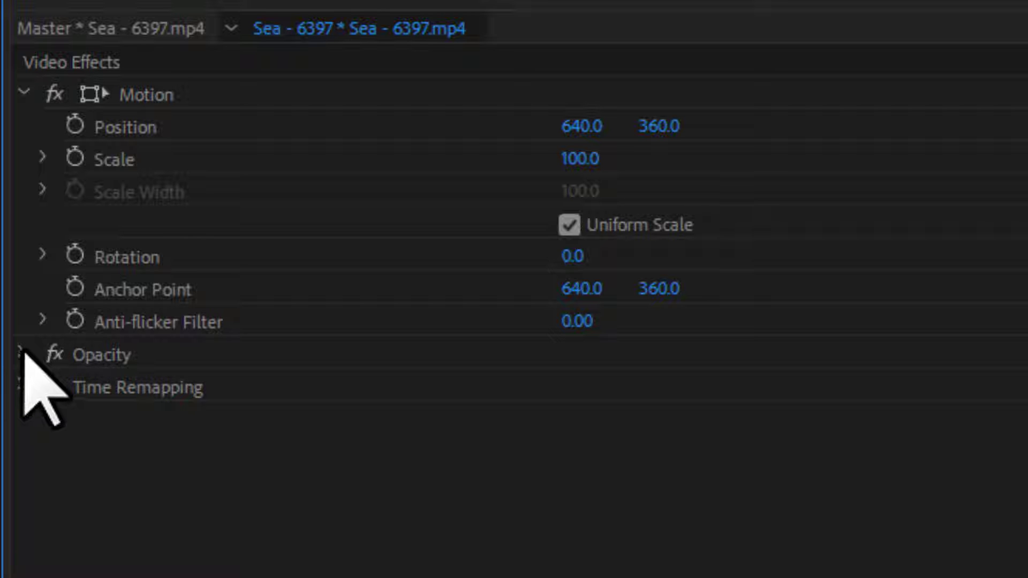
left_click(22, 353)
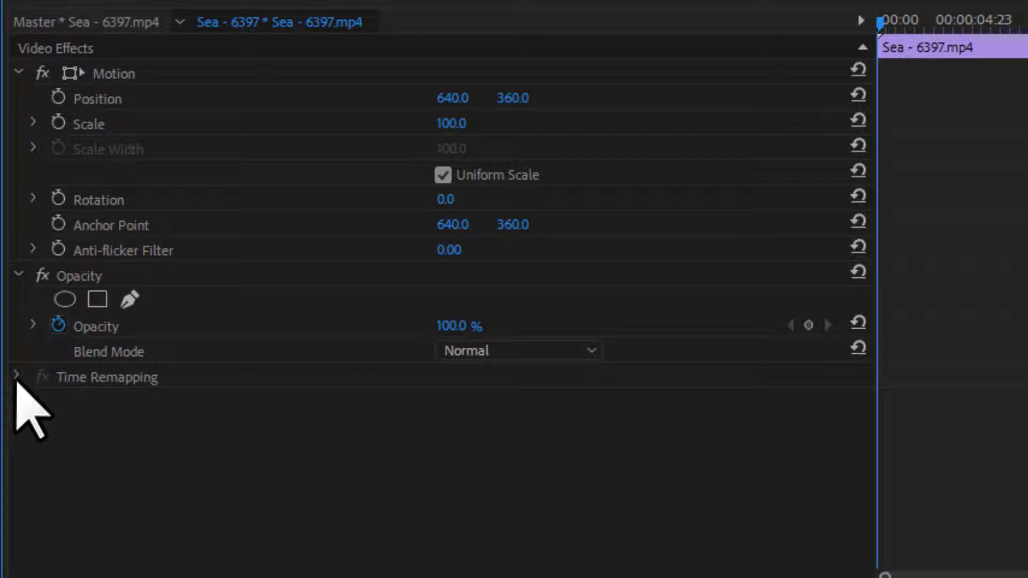
left_click(18, 376)
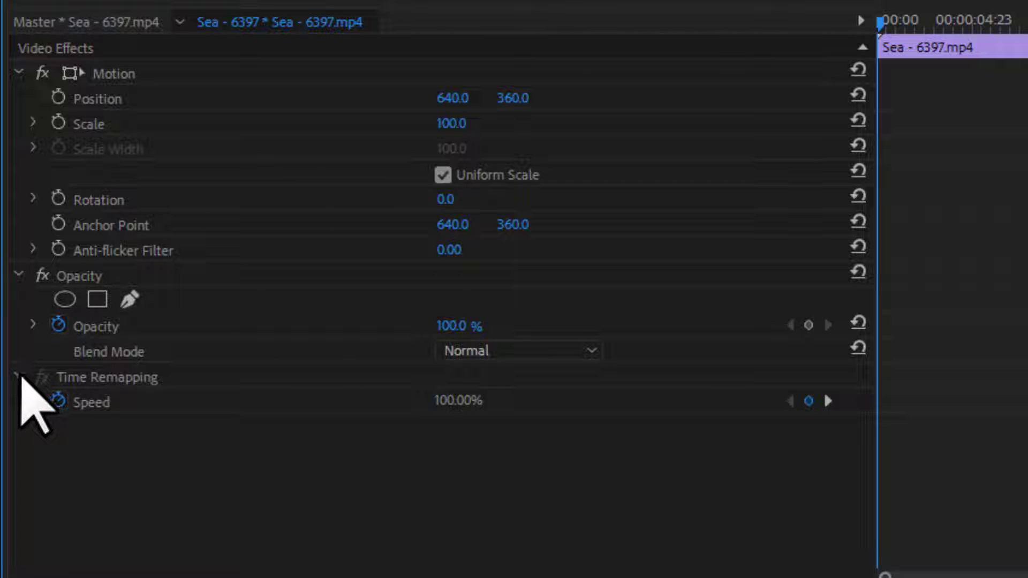
left_click(18, 375)
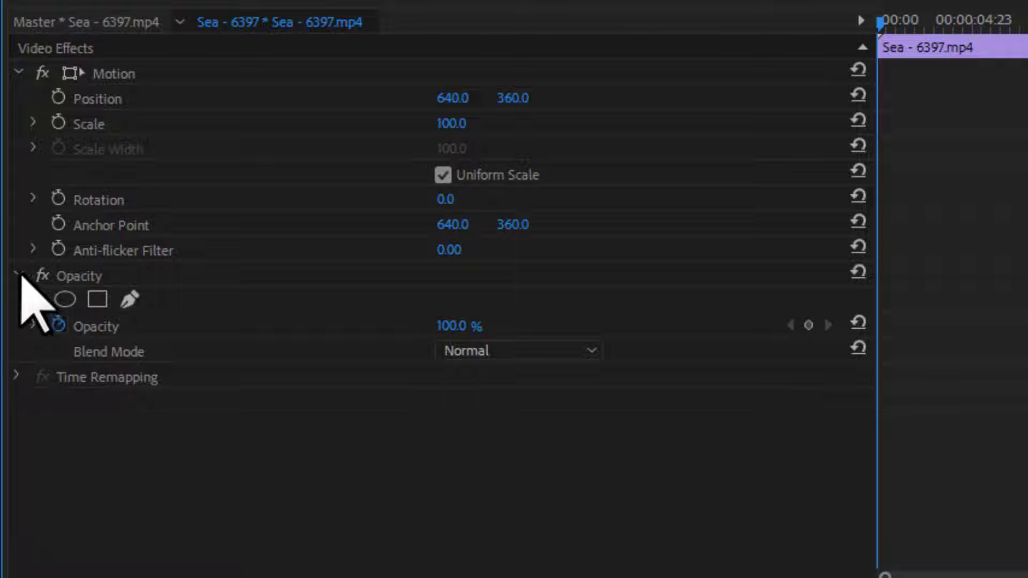
left_click(20, 274)
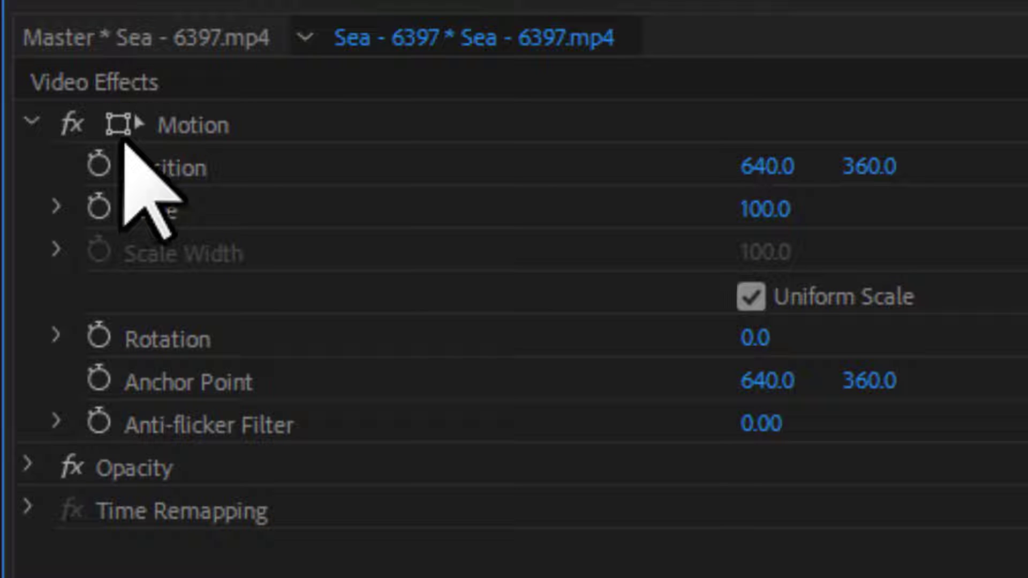
- Show the clip's Motion frame, try shrinking it by its side handle in the Program monitor, and undo the resize
left_click(112, 123)
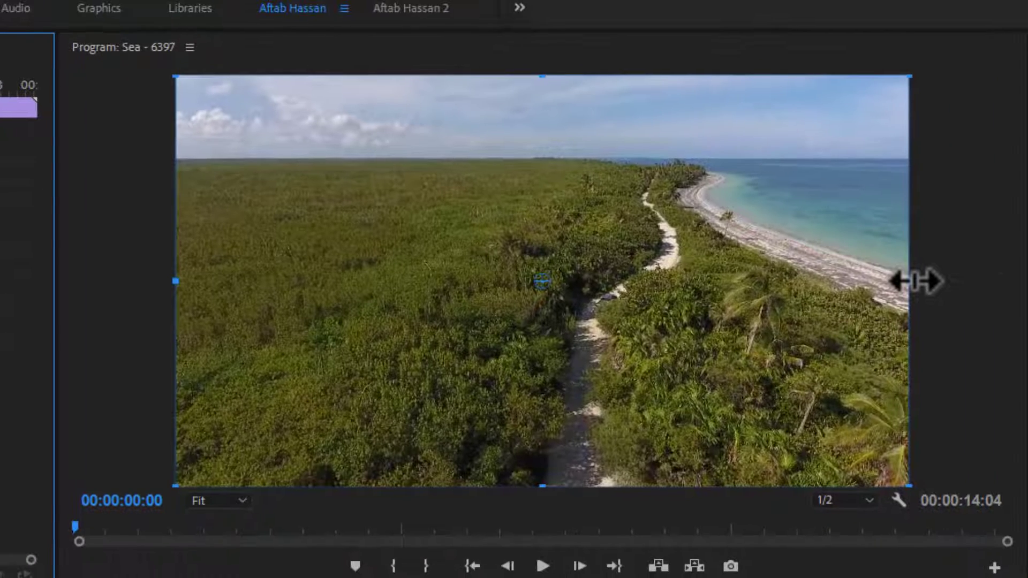
left_click_drag(916, 281, 736, 277)
key("ctrl+z")
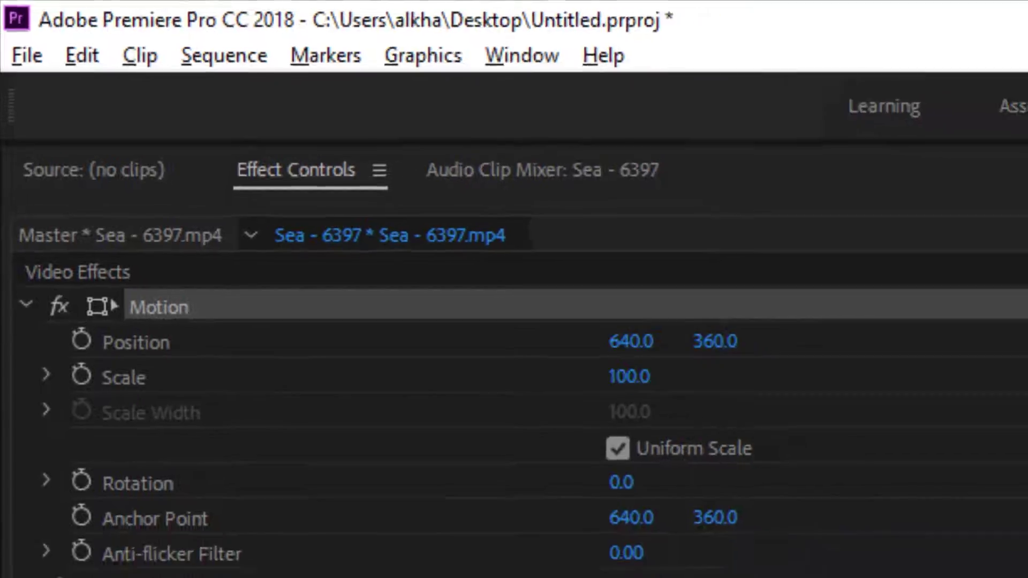
left_click(735, 548)
left_click_drag(724, 554, 623, 577)
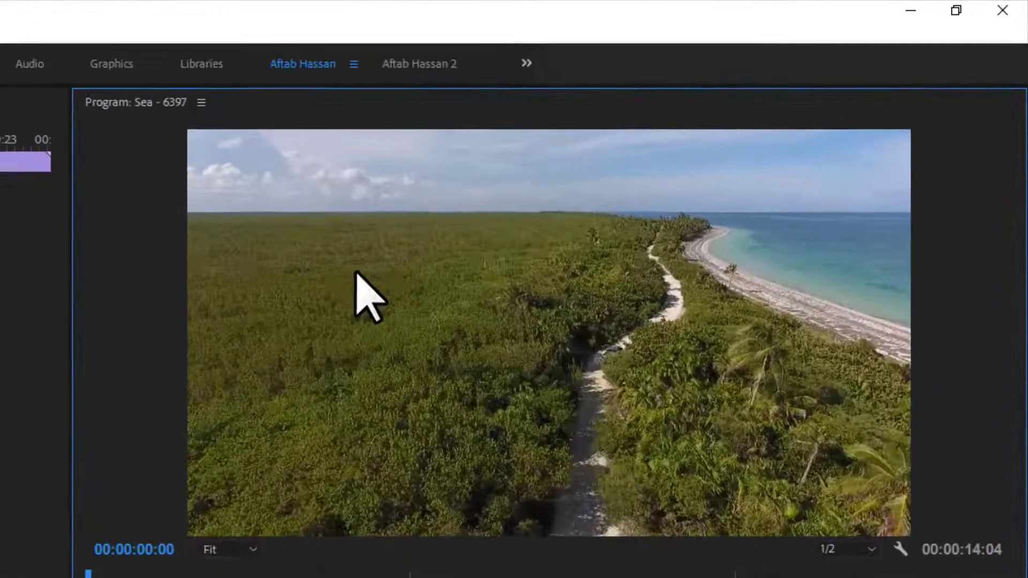
- Select the image in the Program monitor, try shrinking it by a side and a corner handle, and undo both changes
double_click(486, 326)
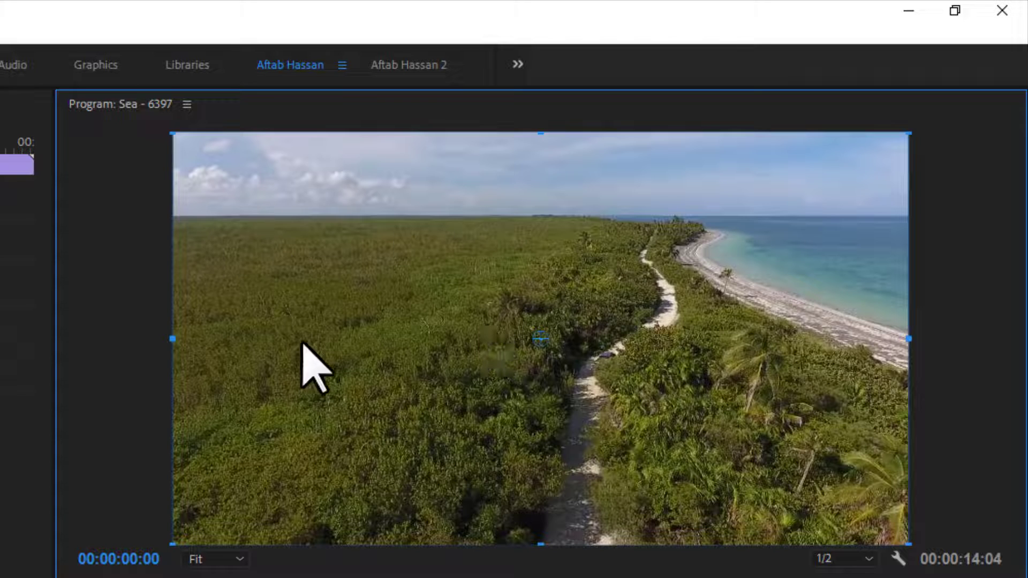
left_click_drag(176, 344, 212, 338)
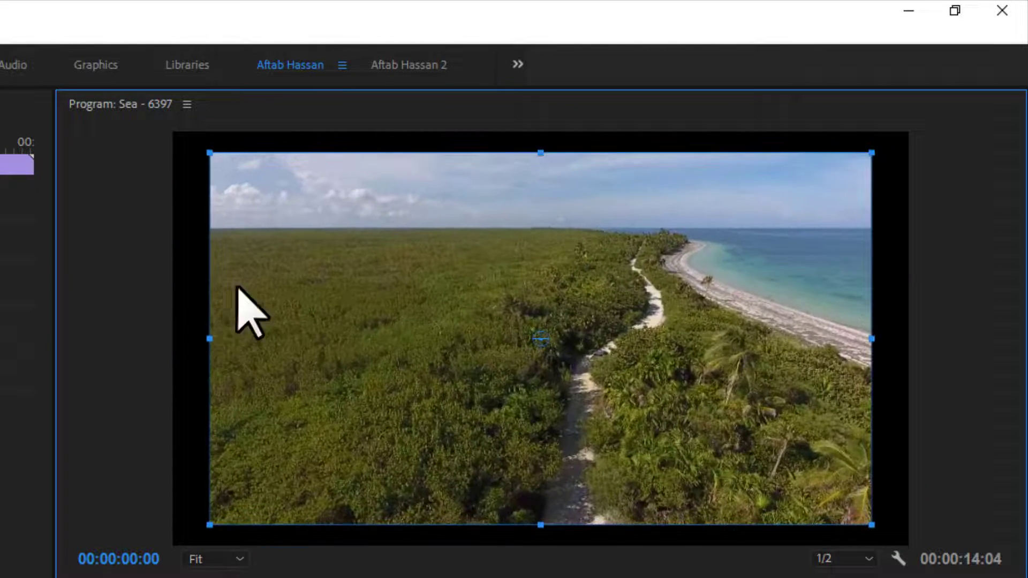
left_click_drag(207, 152, 390, 225)
key("ctrl+z")
key("ctrl+z")
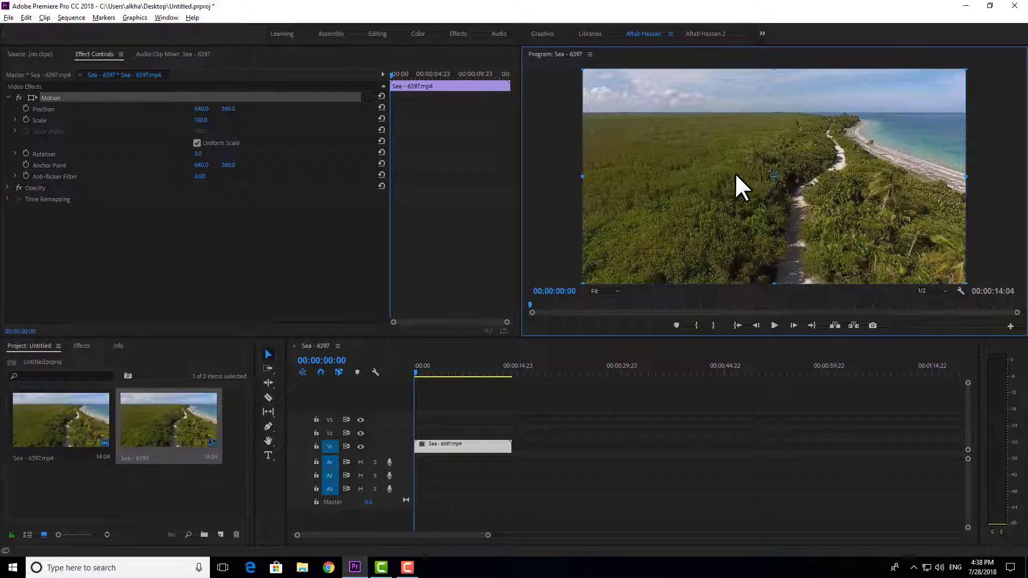
- Try moving the clip freely around the frame in the Program monitor and reset its Position
left_click_drag(832, 134, 802, 145)
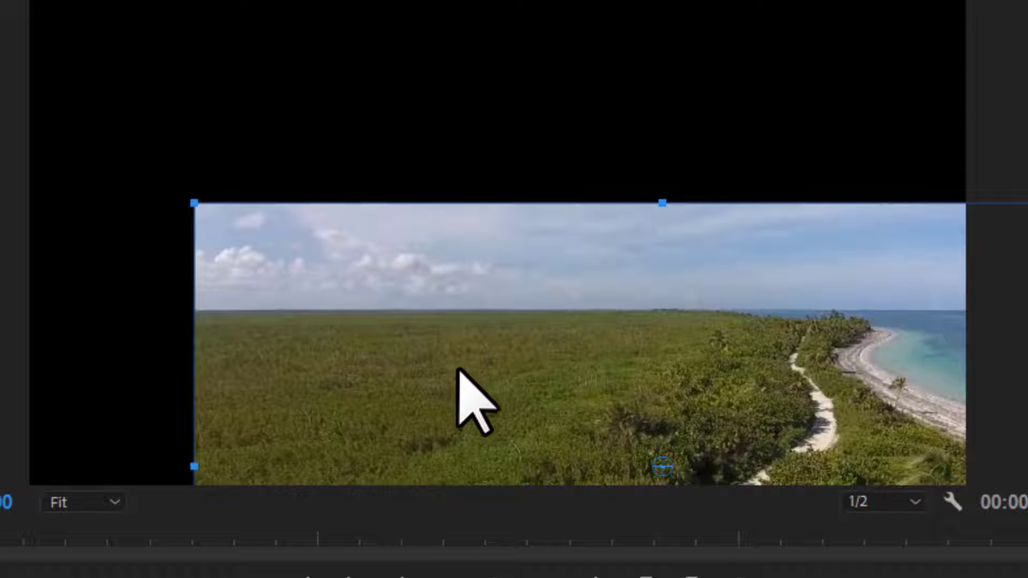
left_click_drag(436, 370, 649, 0)
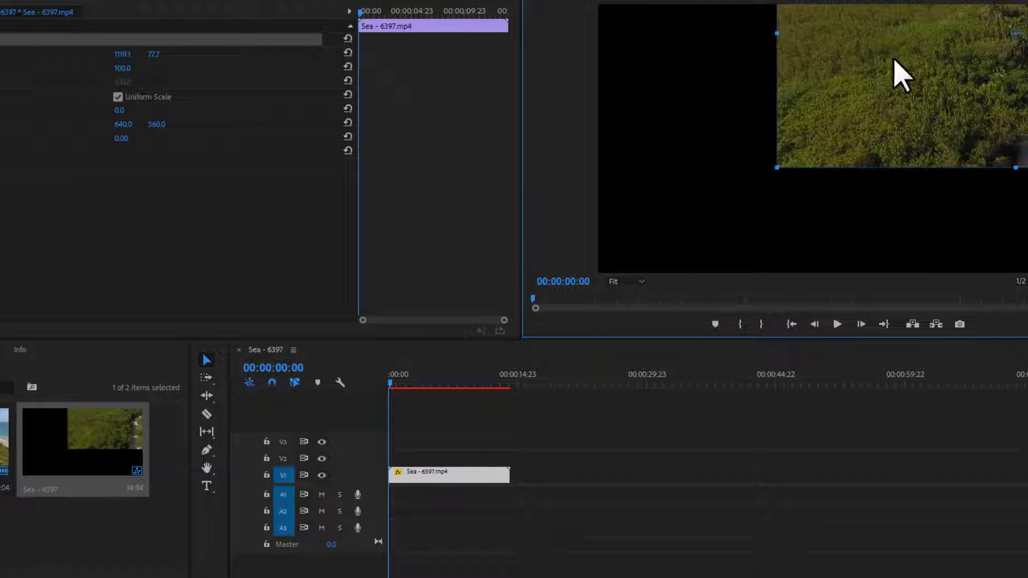
left_click_drag(894, 62, 740, 125)
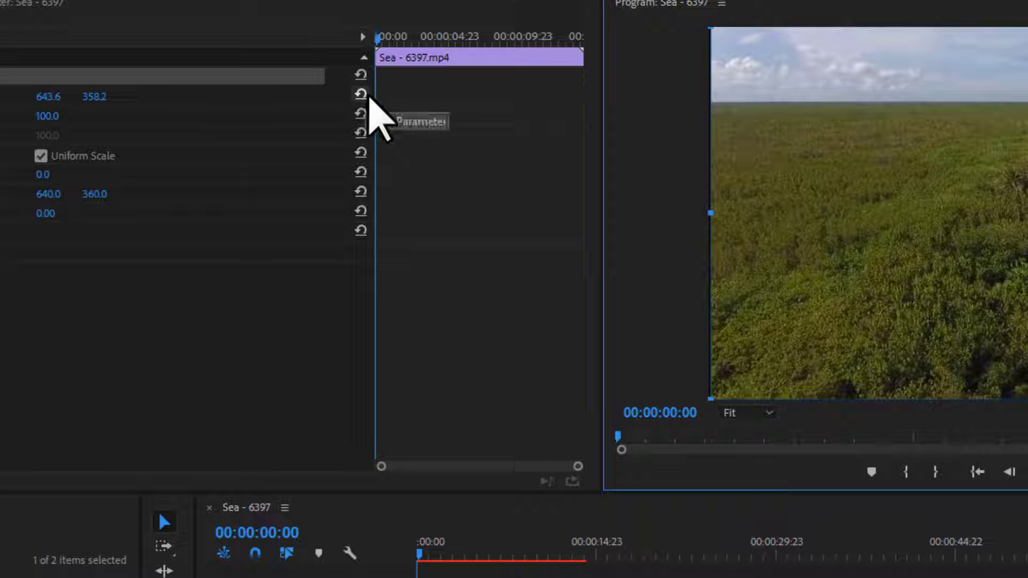
left_click(367, 96)
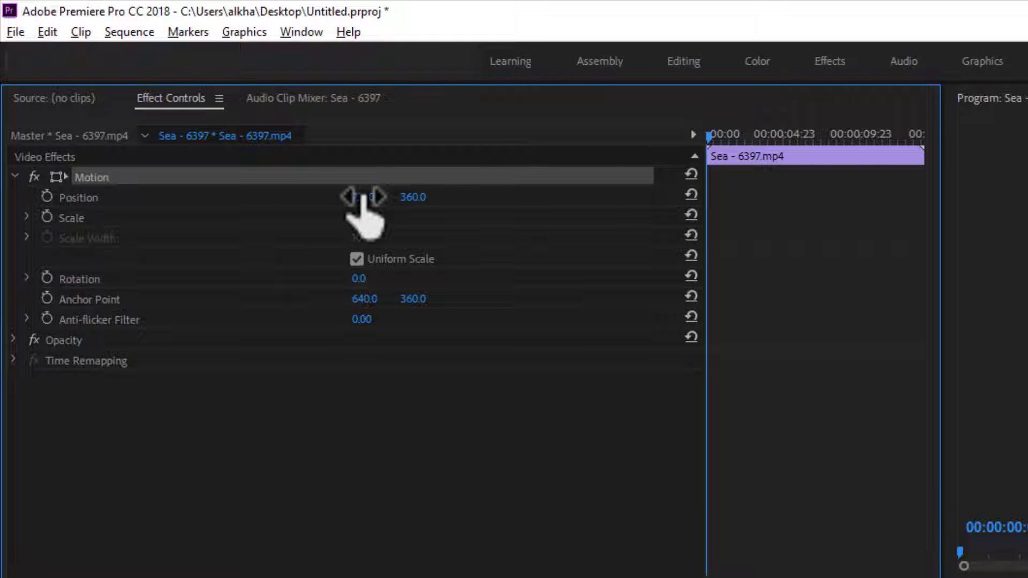
- Try shifting the clip horizontally to Position X values of 824 and 274, and vary its vertical Position
left_click_drag(364, 197, 464, 197)
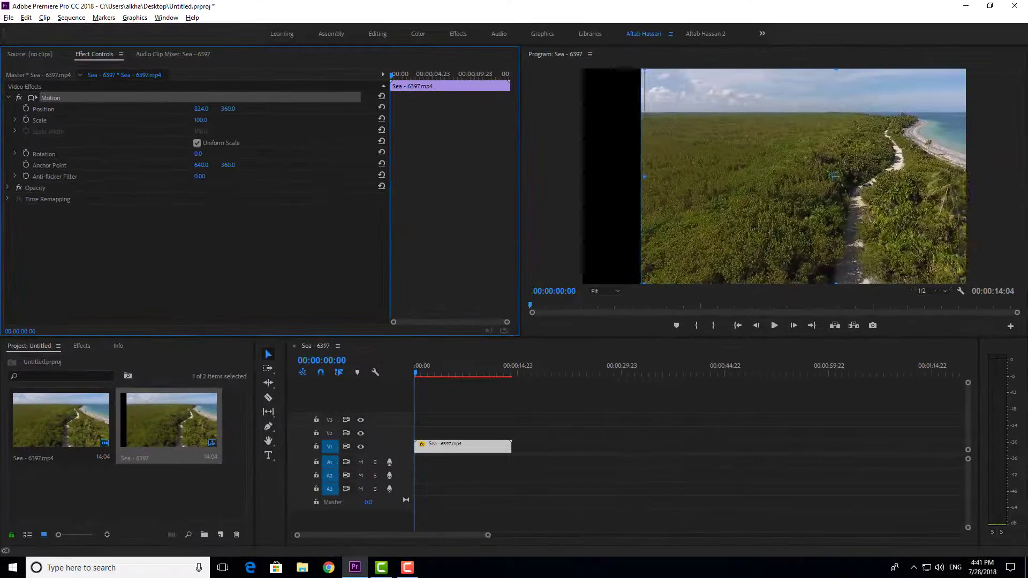
left_click_drag(257, 109, 52, 108)
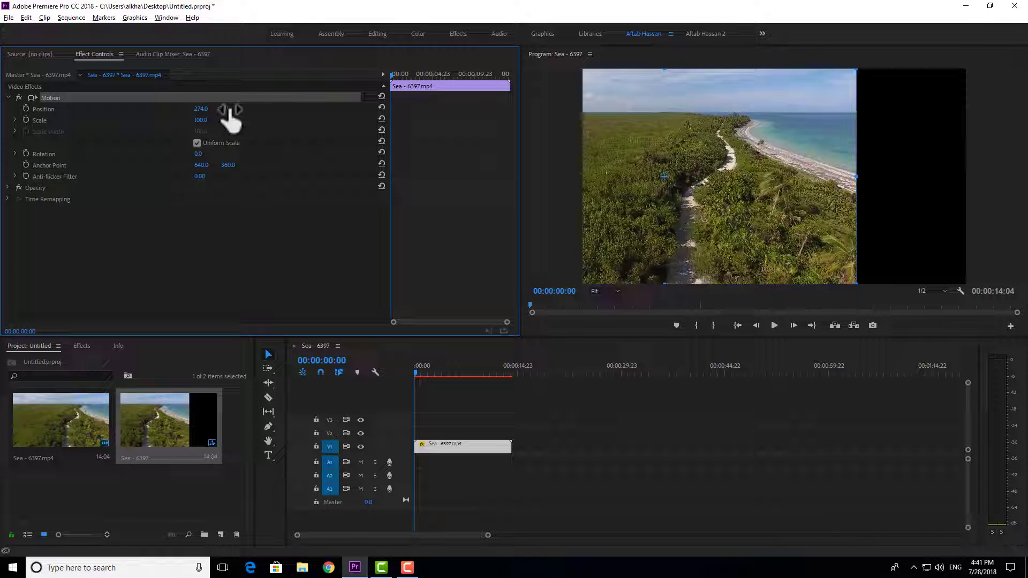
mouse_move(226, 108)
left_mouse_down()
mouse_move(616, 109)
mouse_move(0, 109)
mouse_move(224, 117)
left_mouse_up()
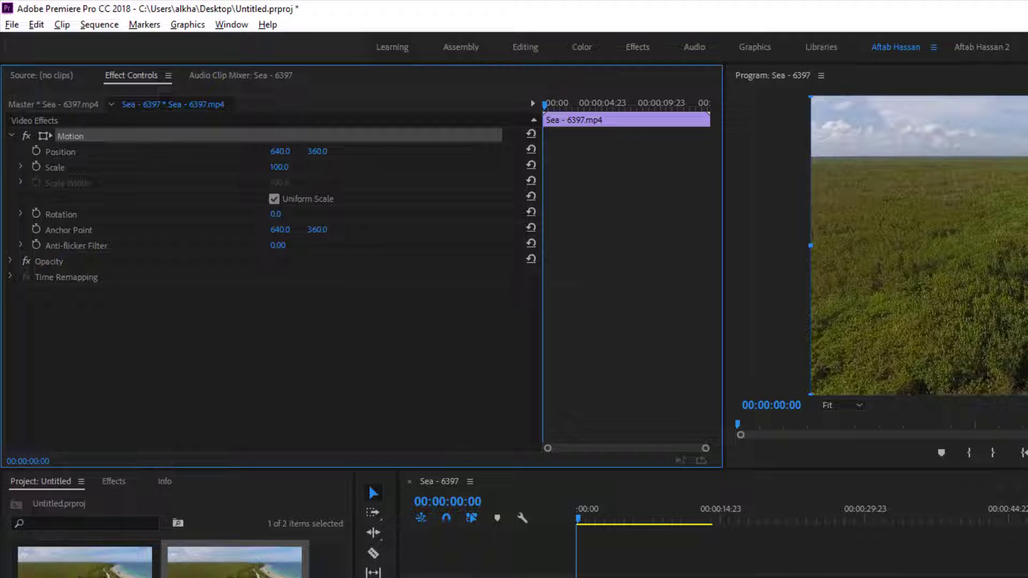
- Try enlarging the clip to a Scale of about 149 and reset the Scale to its default
left_click_drag(279, 166, 321, 167)
left_click_drag(249, 126, 179, 126)
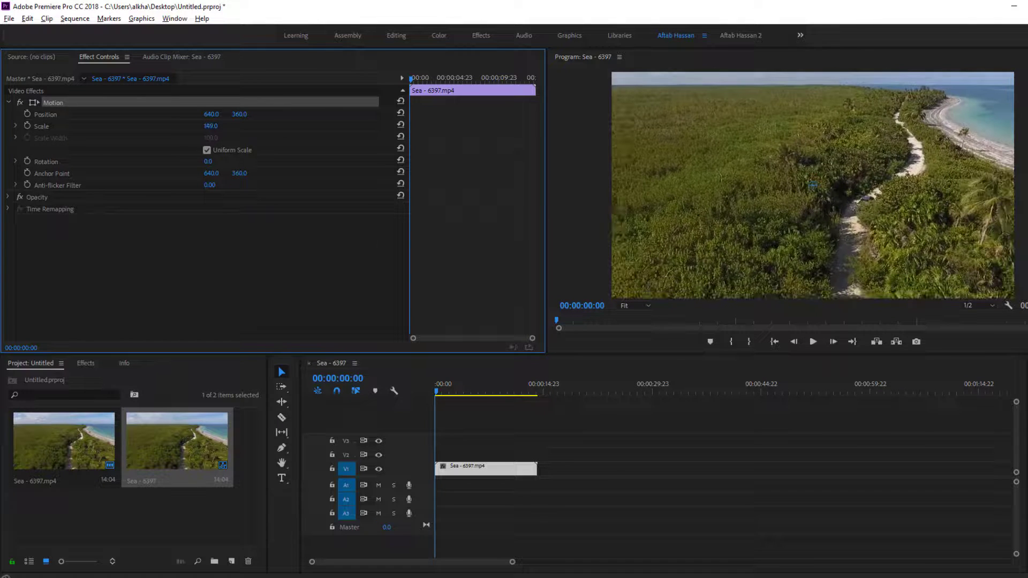
mouse_move(210, 126)
left_mouse_down()
mouse_move(537, 126)
mouse_move(214, 126)
left_mouse_up()
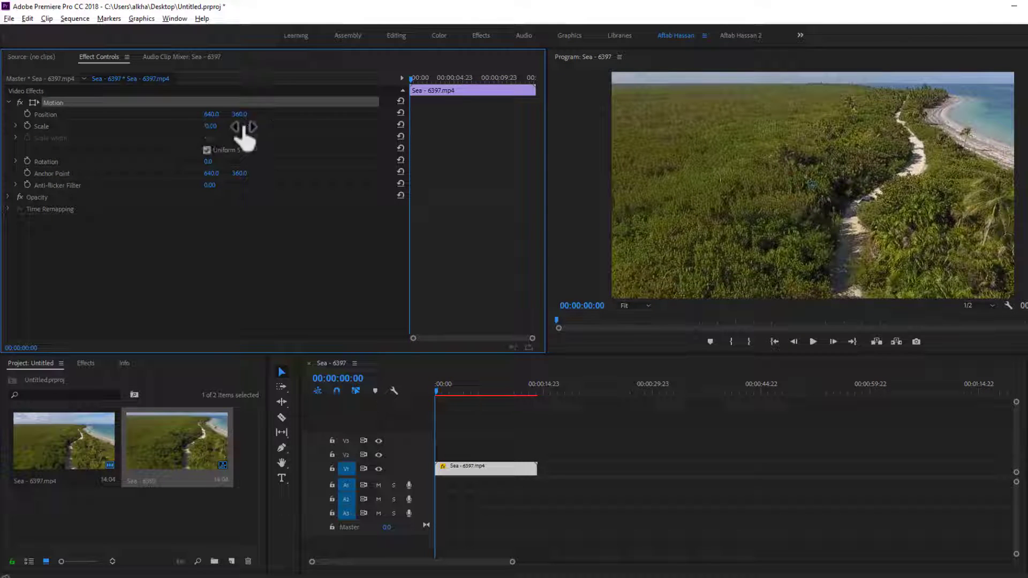
left_click(398, 124)
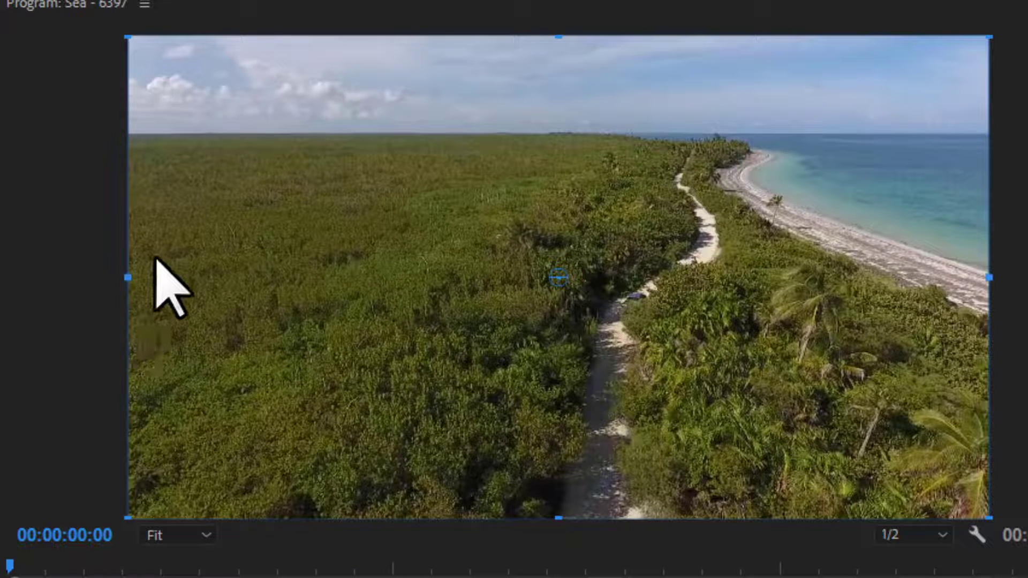
- Resize the clip with its frame handles in the Program monitor, ending at a Scale of about 105.7
left_click_drag(129, 283, 234, 266)
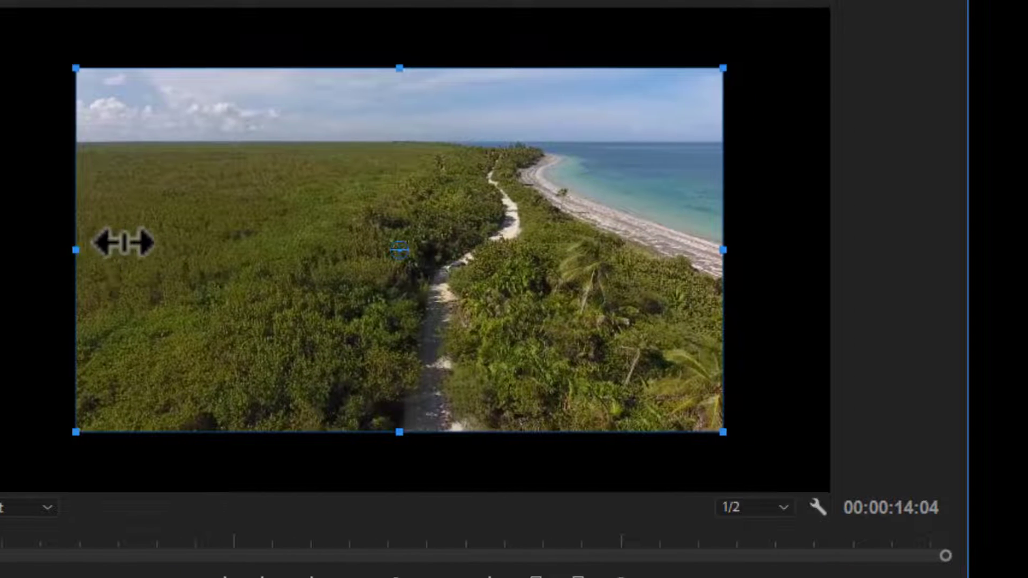
left_click_drag(124, 243, 80, 187)
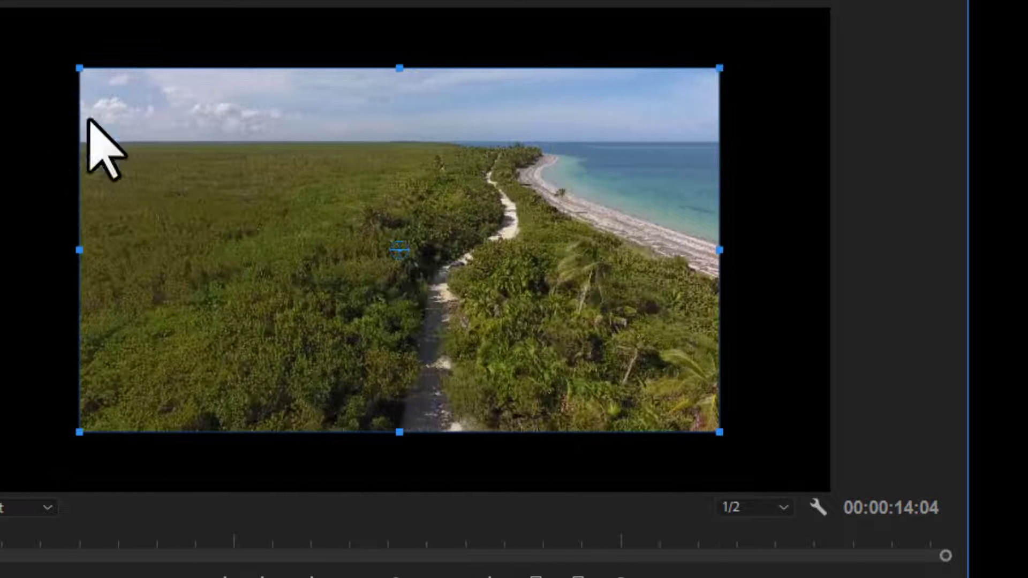
left_click_drag(78, 70, 0, 1)
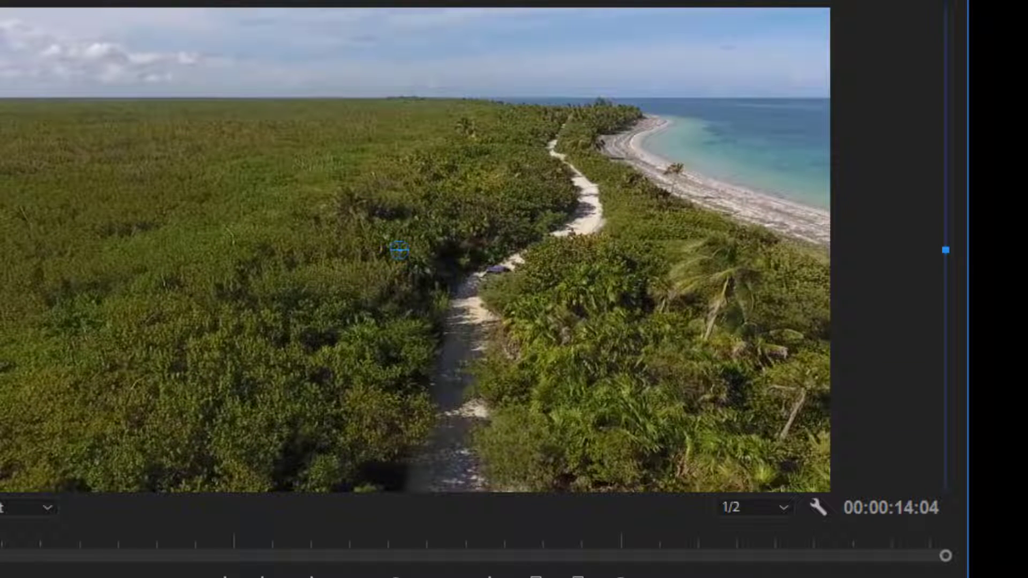
left_click(56, 151)
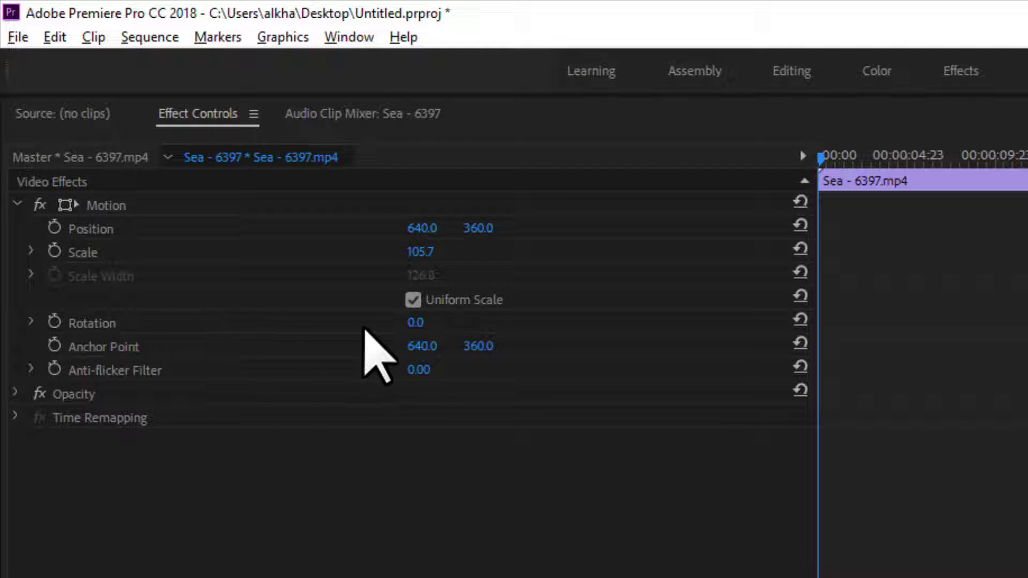
- Rotate the clip about 31 degrees counterclockwise using its Motion Rotation value
left_click(419, 324)
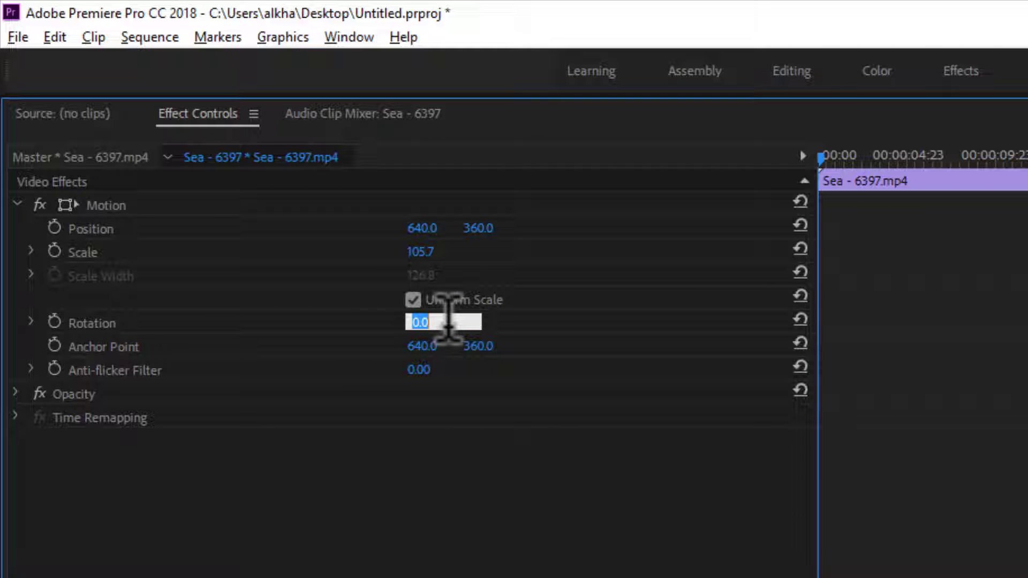
left_click(317, 403)
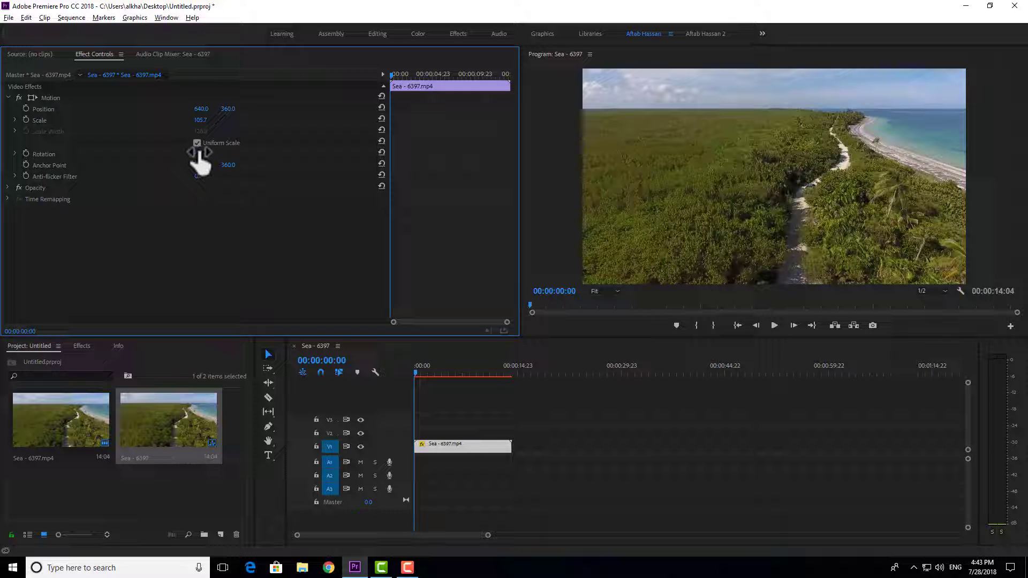
mouse_move(199, 156)
left_mouse_down()
mouse_move(597, 156)
mouse_move(122, 155)
mouse_move(201, 155)
mouse_move(183, 156)
left_mouse_up()
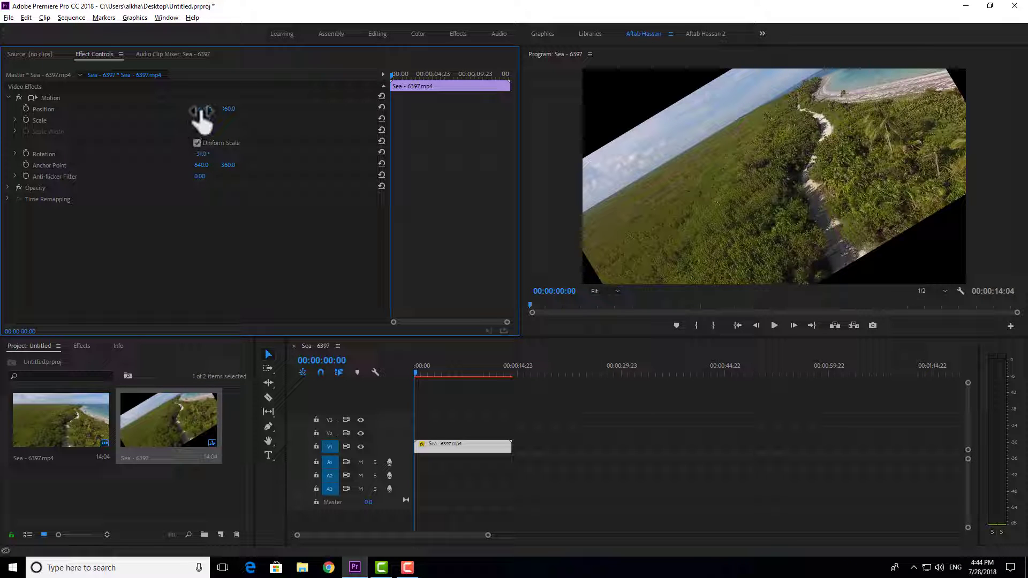
- Shrink the clip to a Scale of about 51.7, and reset its Rotation and Scale to their defaults
left_click_drag(199, 121, 170, 121)
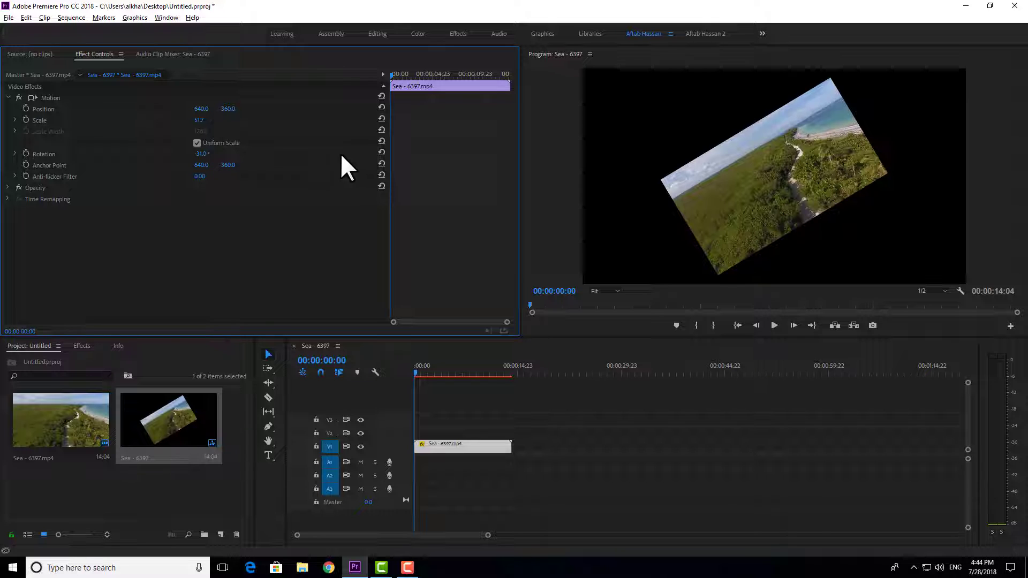
left_click(381, 152)
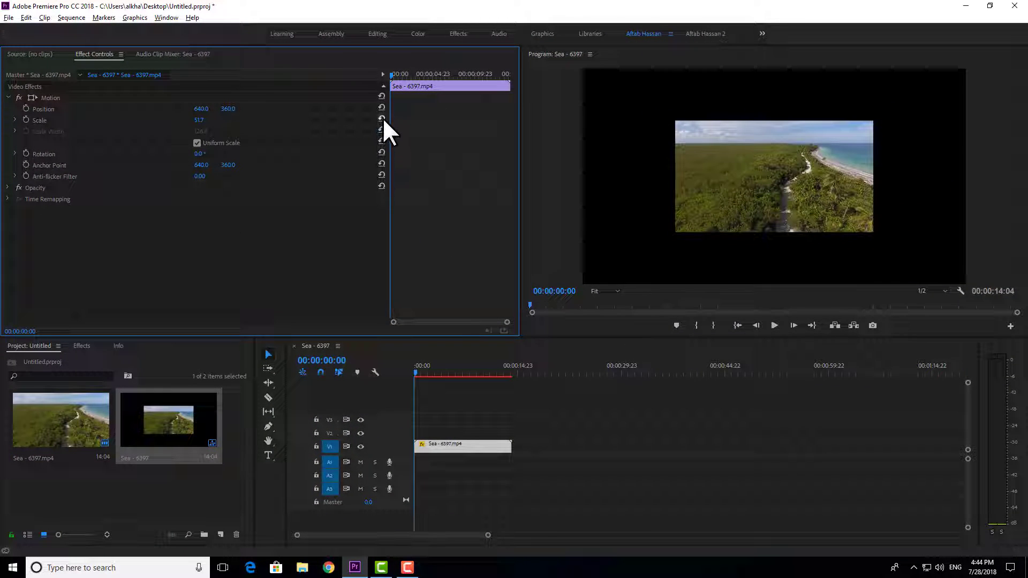
left_click(381, 119)
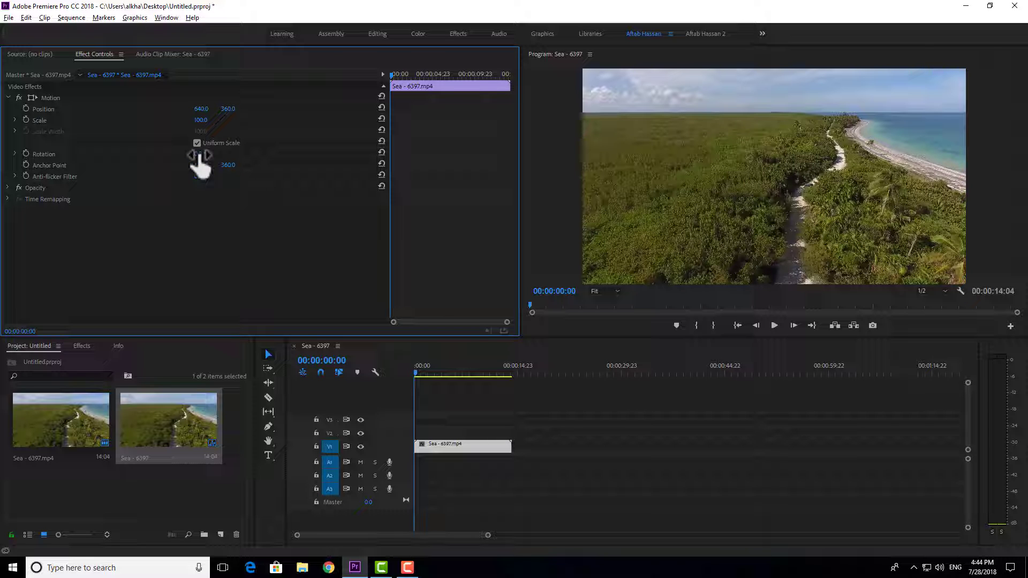
- Try rotating the clip about its default centre anchor point, and reset the Rotation
left_click_drag(199, 156, 263, 156)
left_click(381, 152)
- Try rotating the clip about an Anchor Point X of 1240, and reset its Rotation and Anchor Point
left_click(786, 194)
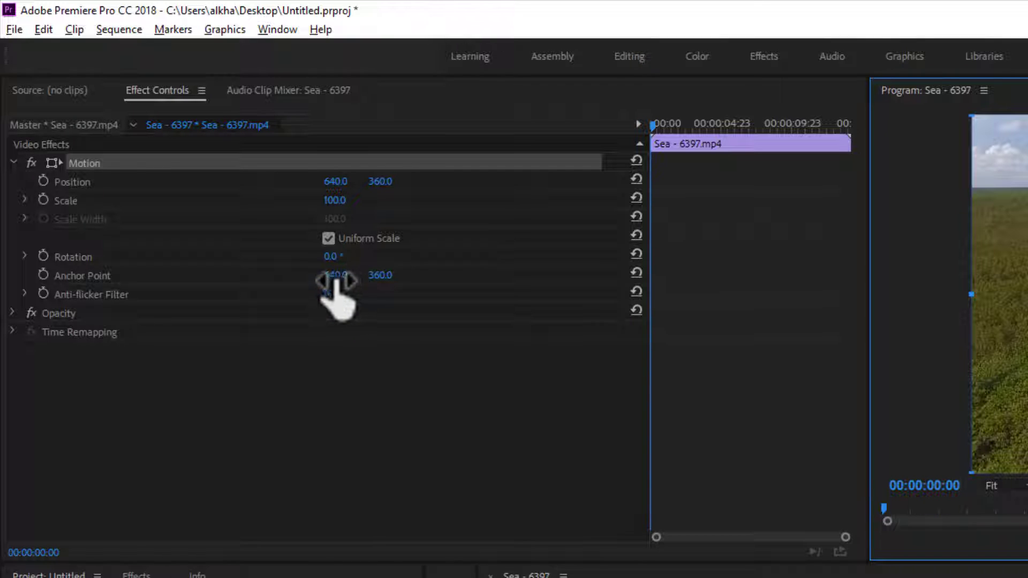
left_click_drag(339, 289, 573, 373)
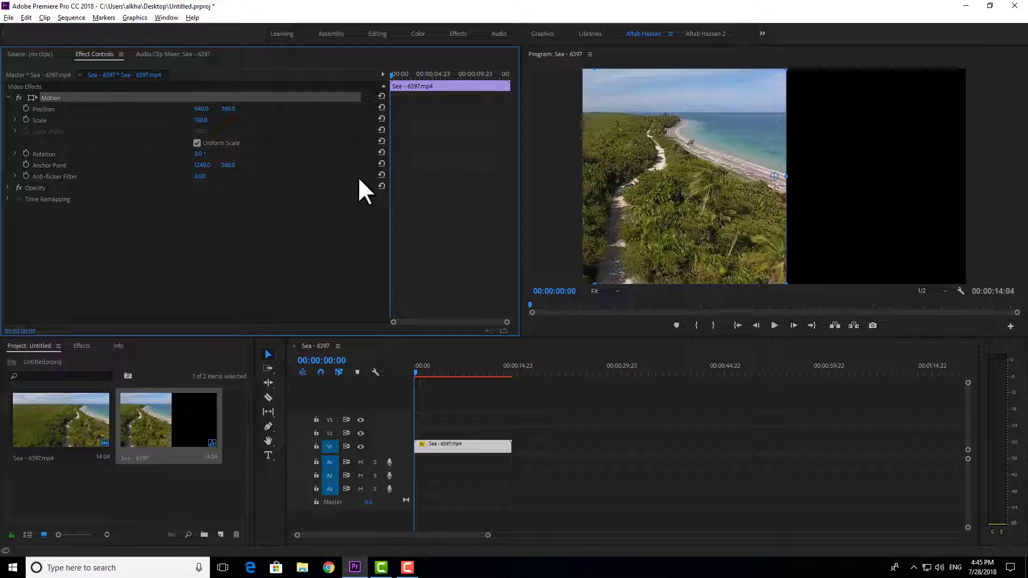
left_click_drag(200, 155, 657, 154)
left_click_drag(204, 154, 327, 154)
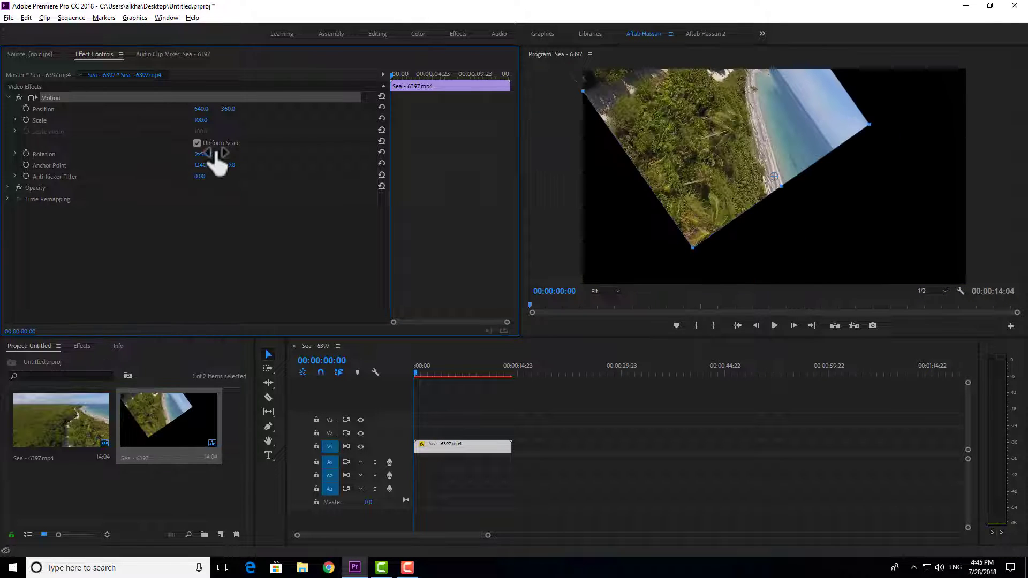
left_click(381, 152)
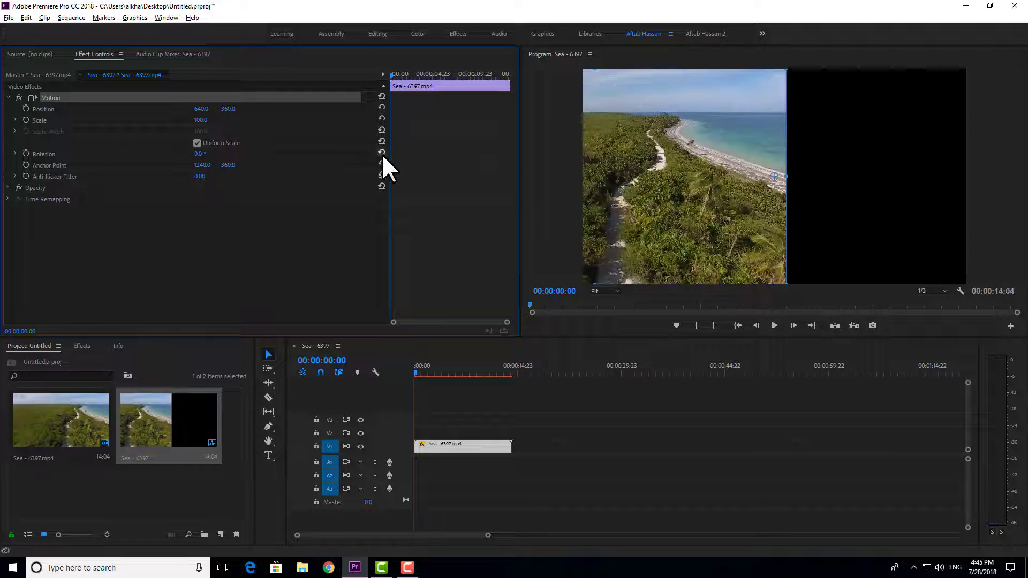
left_click(381, 163)
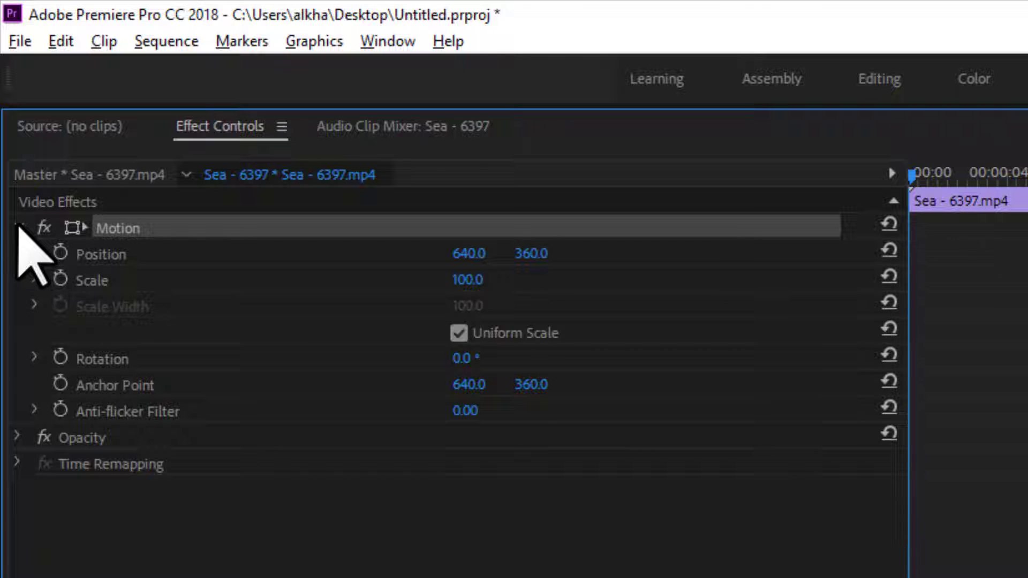
- Collapse the clip's Motion properties and expand its Opacity properties
left_click(18, 226)
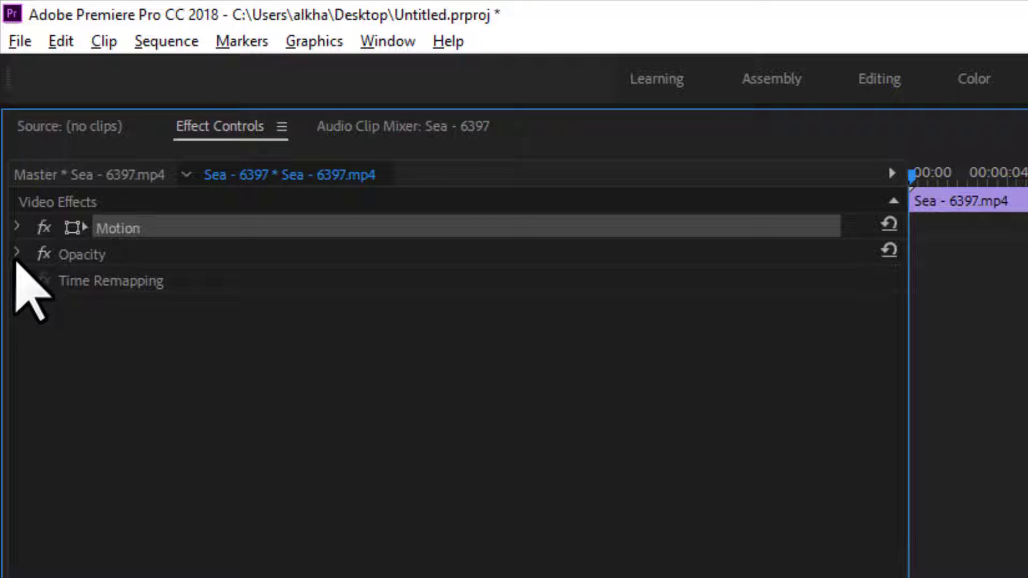
left_click(17, 253)
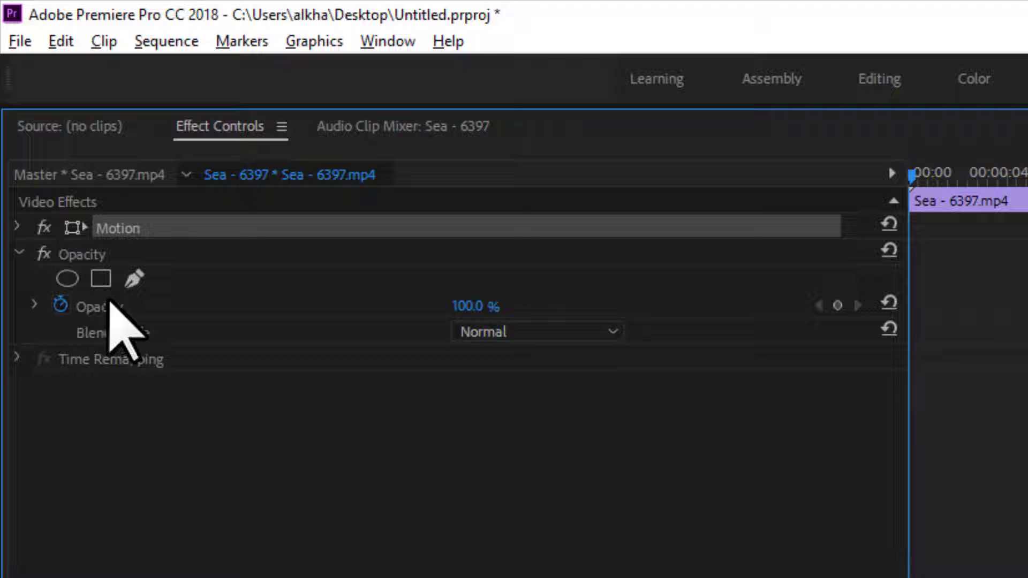
left_click(20, 253)
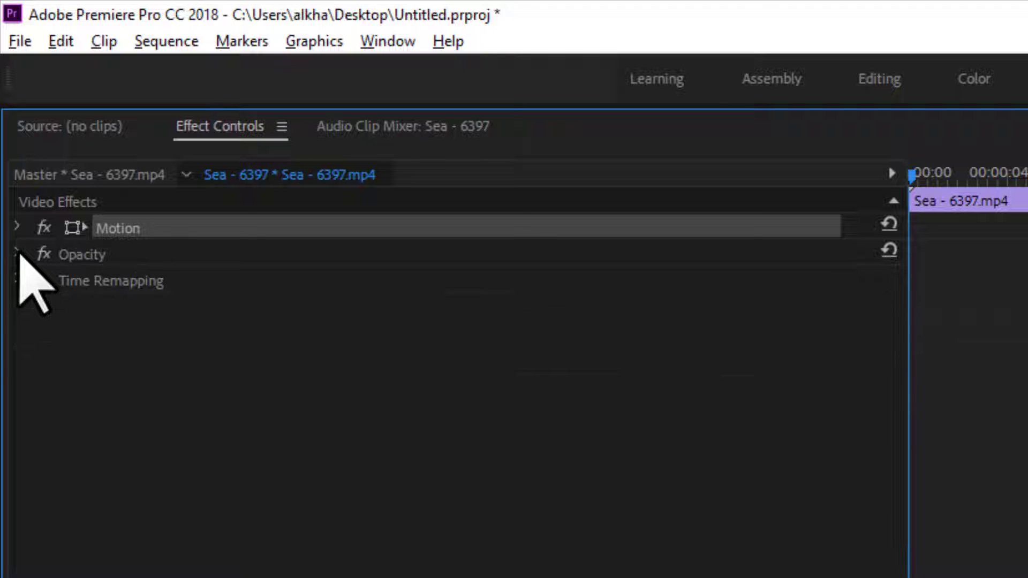
left_click(19, 254)
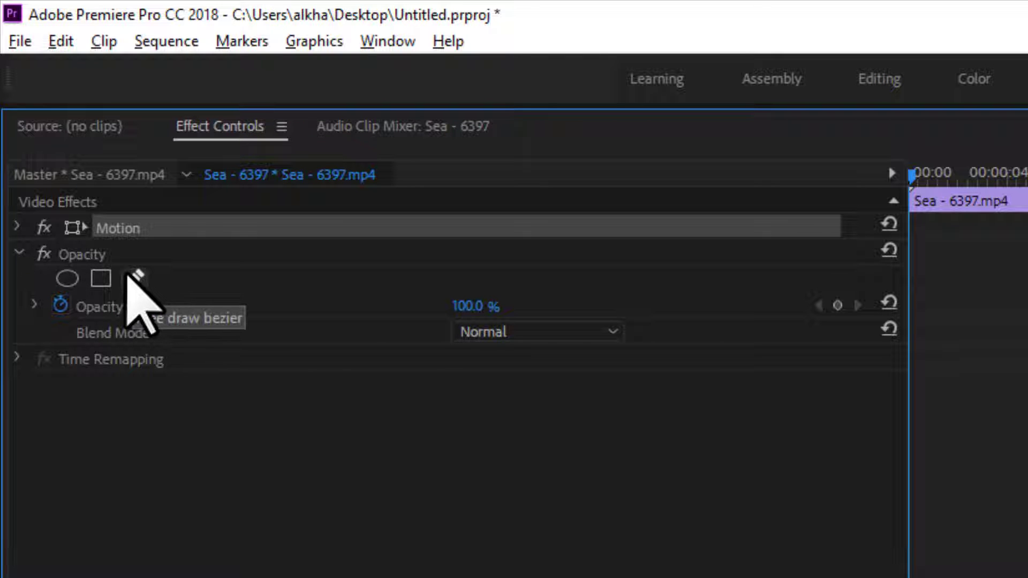
- Draw a closed six-point free-form Opacity mask with the Pen over the vegetation beside the path
left_click(133, 279)
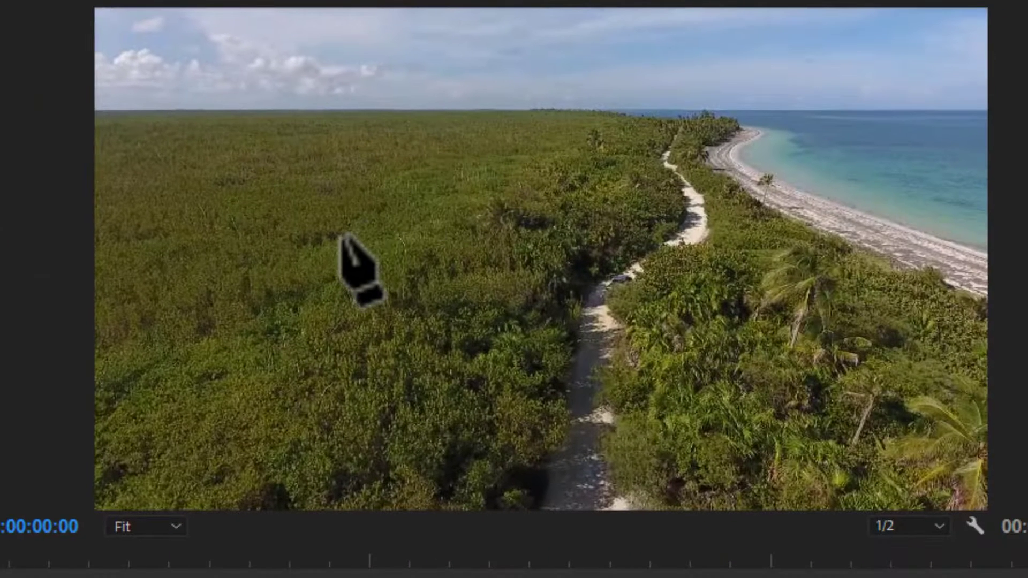
left_click(313, 211)
left_click(361, 133)
left_click(576, 96)
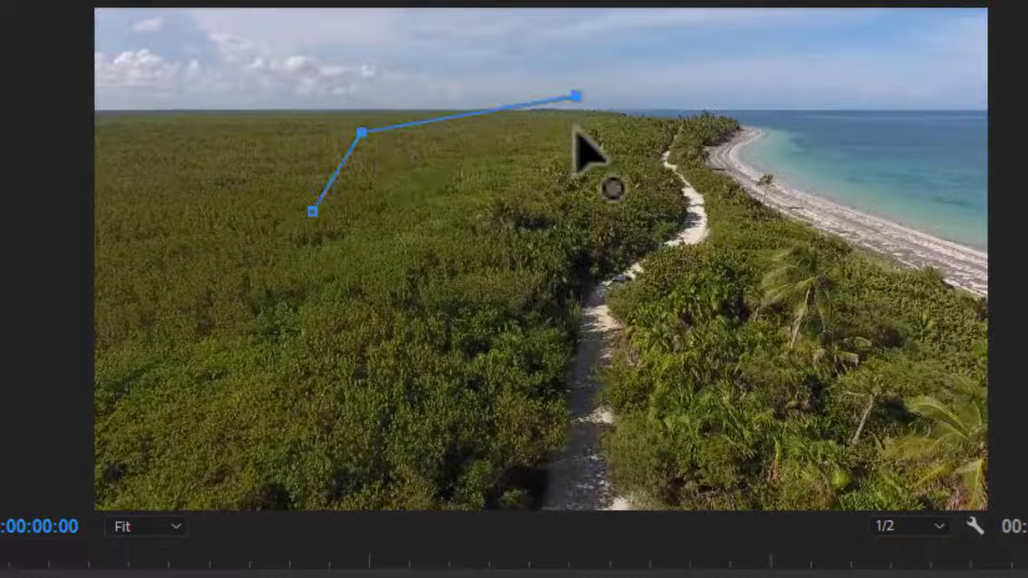
left_click(584, 226)
left_click(501, 308)
left_click(249, 380)
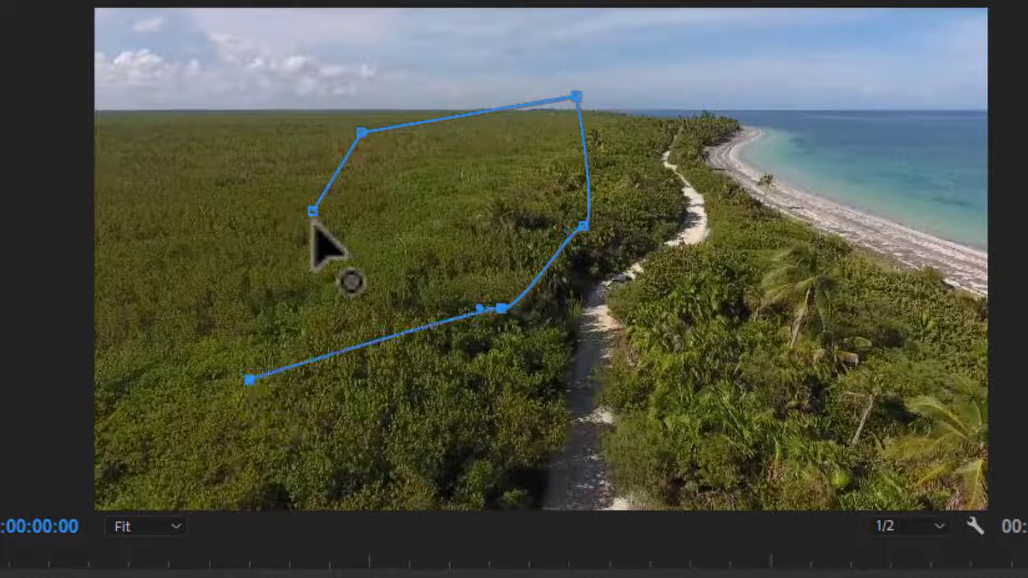
left_click(312, 211)
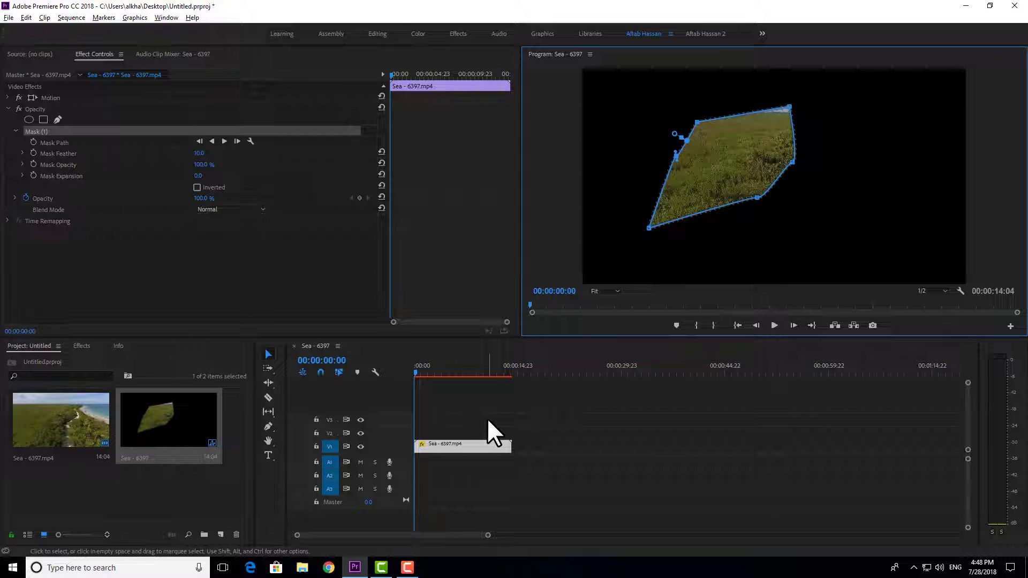
- Import the DIGITECH PRO OUTRO 2018 video from the Desktop and place it after the Sea clip in the sequence
double_click(163, 484)
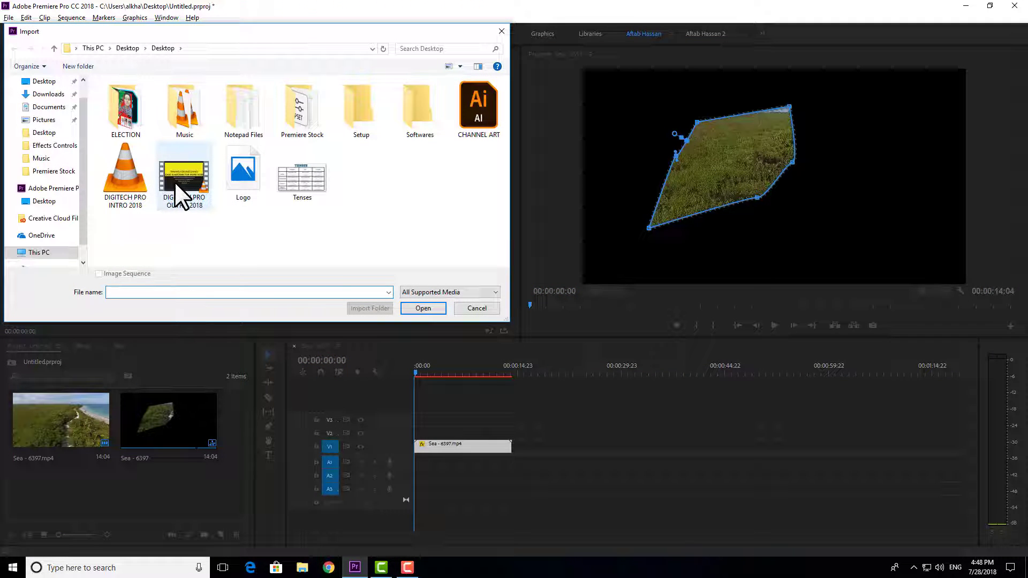
double_click(175, 182)
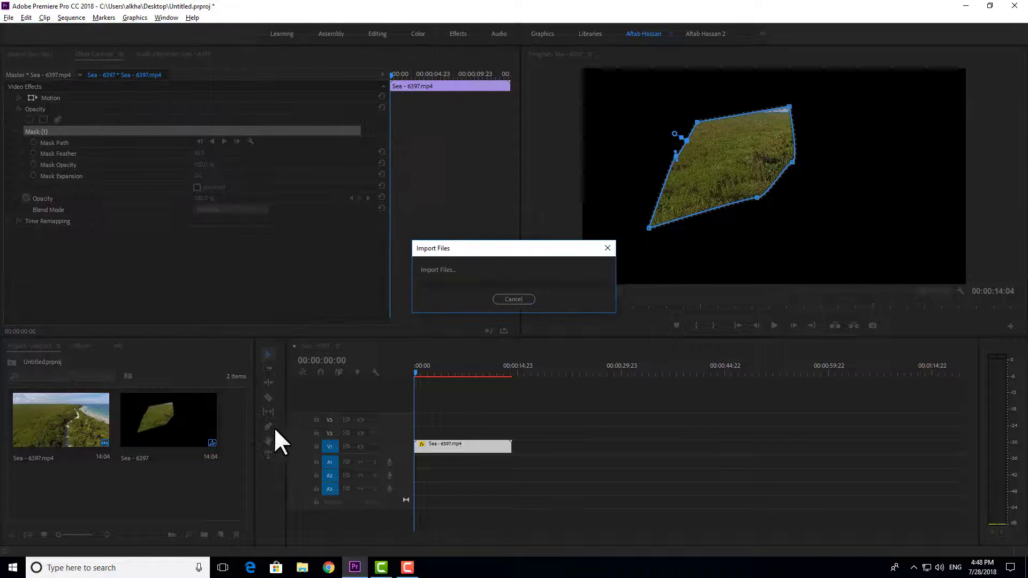
left_click_drag(225, 429, 578, 460)
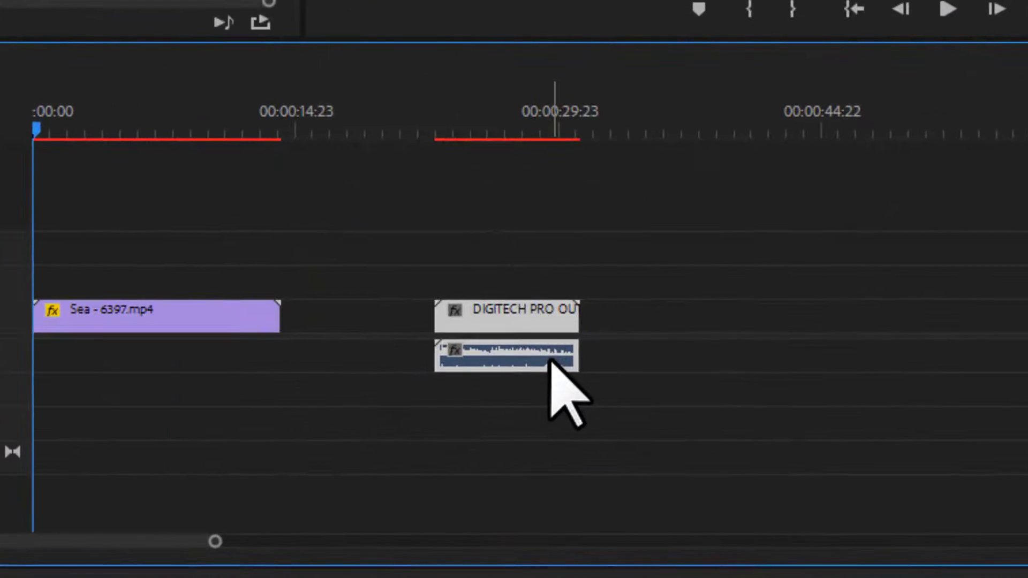
- Delete only the audio part of the outro clip in the timeline
left_click(556, 353)
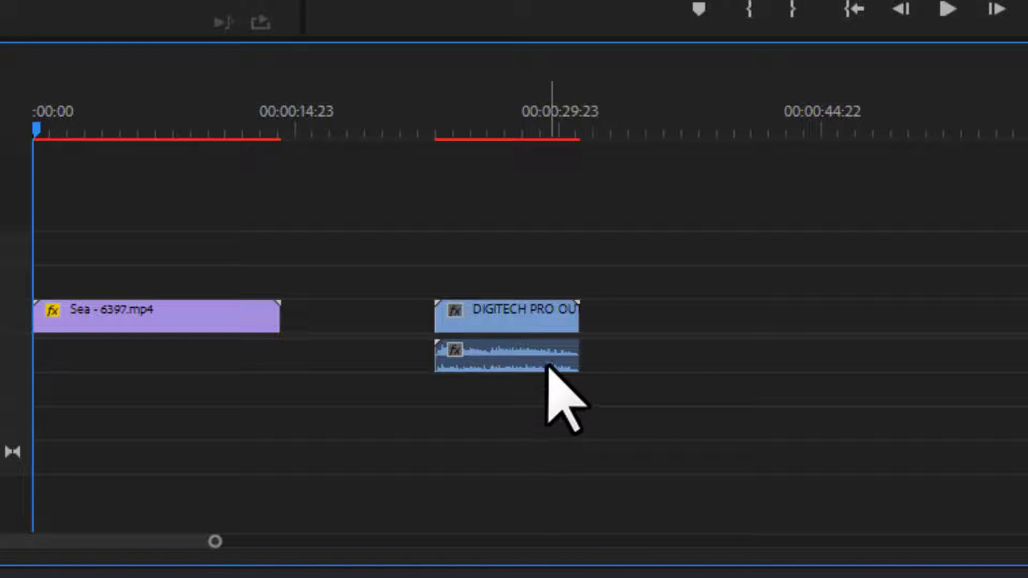
left_click(508, 360, "alt")
key("Delete")
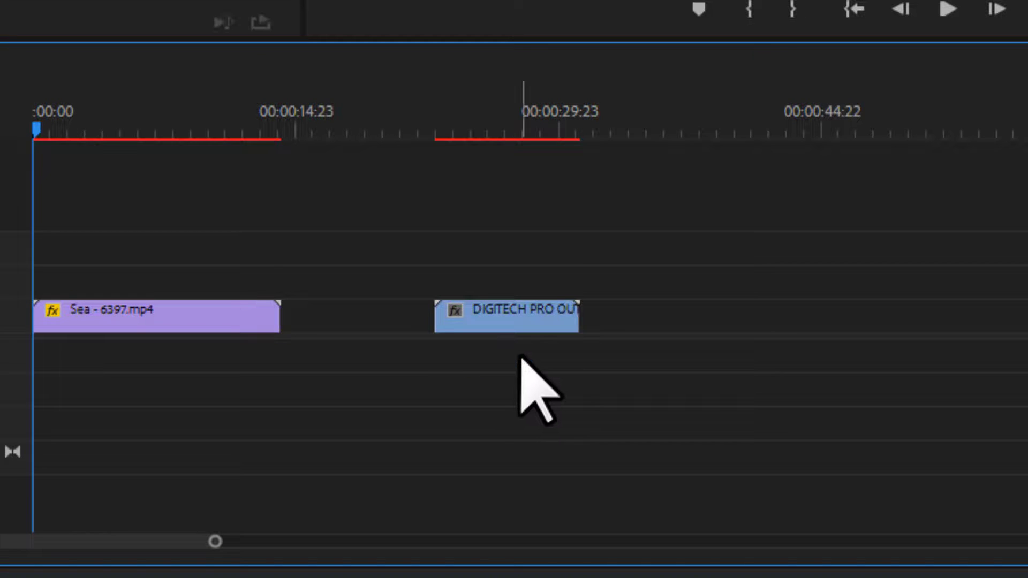
- Stack the masked Sea clip on V3 above the outro clip on V2, with both starting at the sequence beginning
left_click_drag(523, 308, 8, 346)
left_click_drag(494, 322, 393, 322)
left_click_drag(236, 322, 206, 243)
left_click_drag(373, 315, 33, 284)
- Preview the opening of the stacked clips, and shift the masked Sea clip up and to the left in the frame
left_click(55, 128)
key("space")
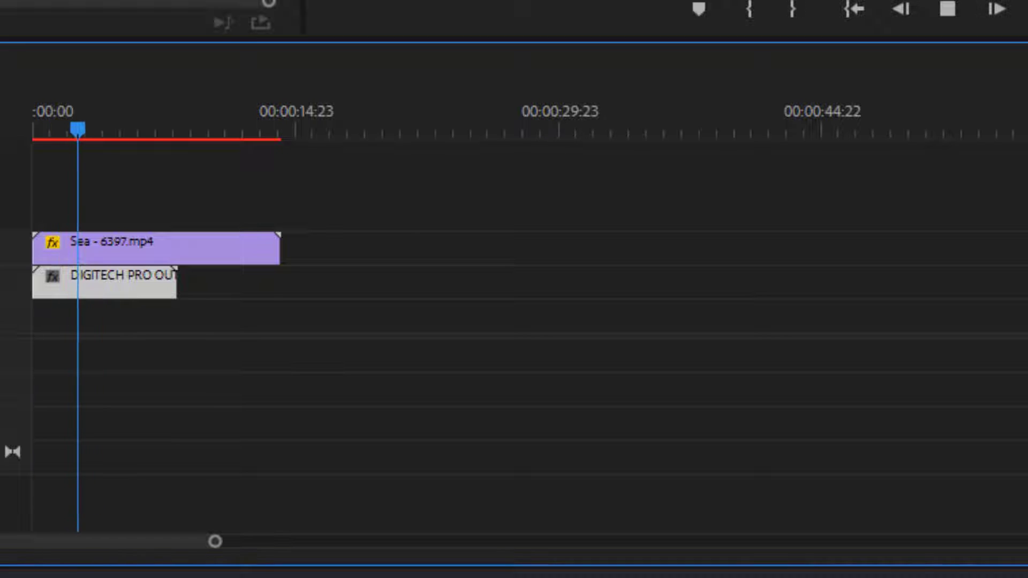
key("space")
double_click(728, 153)
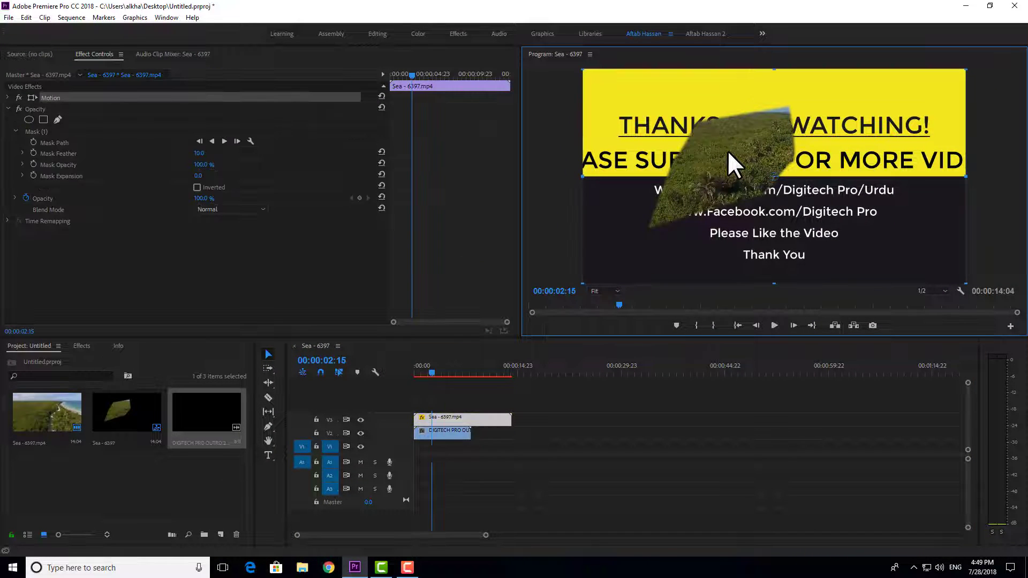
left_click_drag(727, 149, 668, 133)
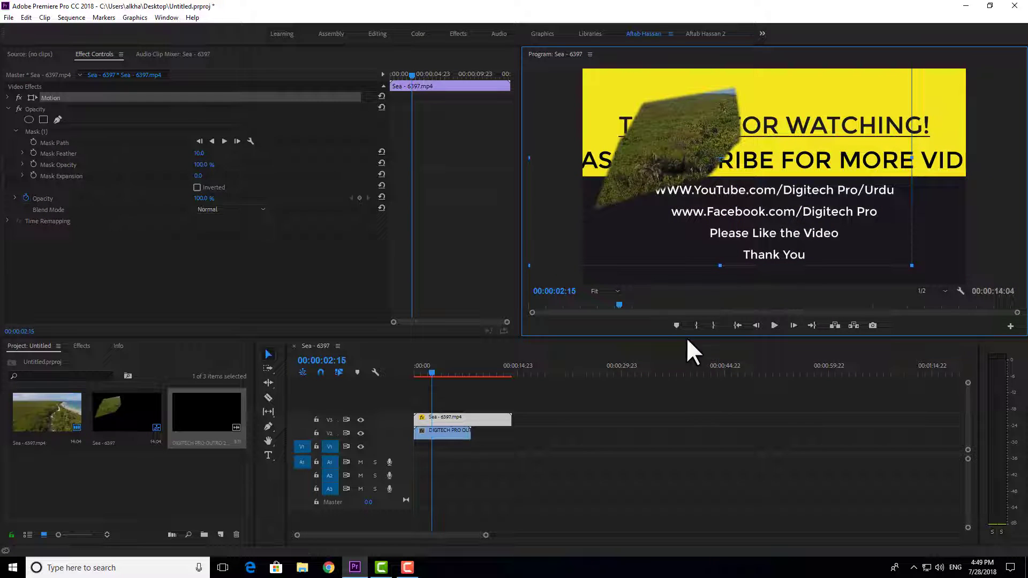
- Delete the outro clip from V2 and move the Sea clip down to a lower video track
left_click(445, 434)
key("Delete")
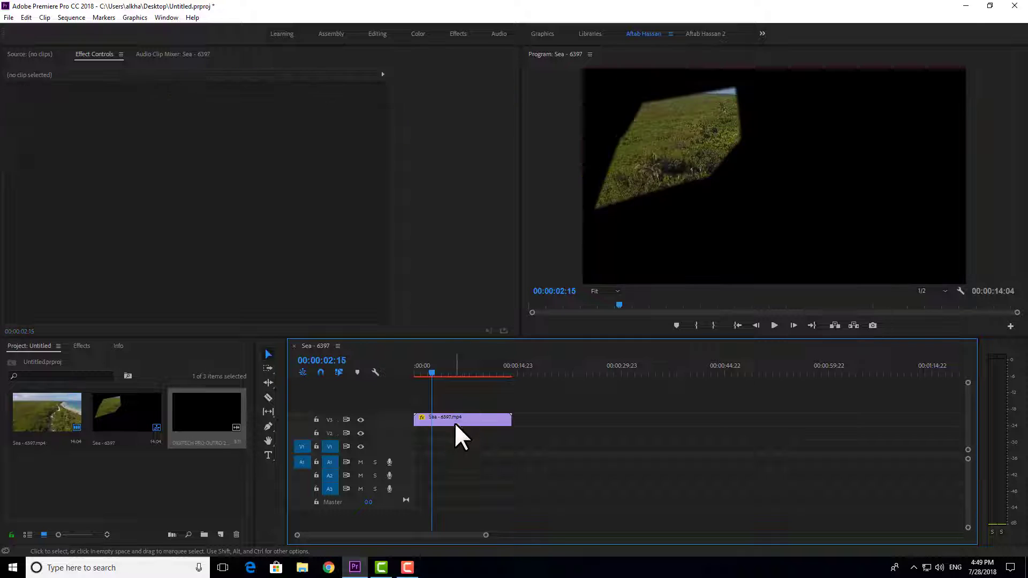
mouse_move(454, 419)
left_mouse_down()
mouse_move(443, 444)
mouse_move(442, 435)
left_mouse_up()
- Undo the clip moves, the outro import and the drawn mask shape
key("ctrl+z")
key("ctrl+z")
key("ctrl+z")
key("ctrl+z")
key("ctrl+z")
key("ctrl+z")
key("ctrl+z")
key("ctrl+z")
key("ctrl+z")
key("ctrl+z")
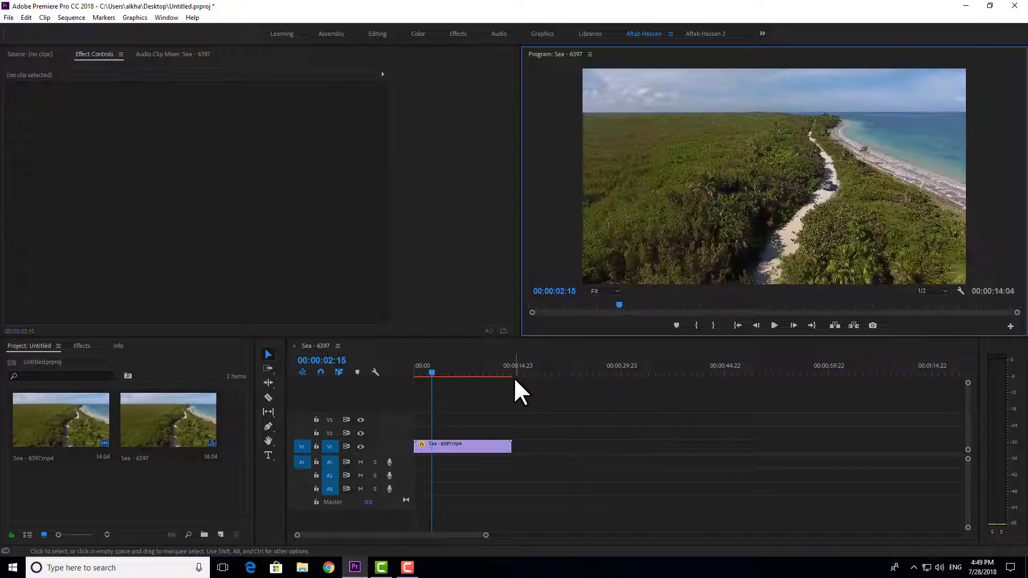
- Delete the remaining Mask (1) from the Sea clip's Opacity effect
left_click(494, 446)
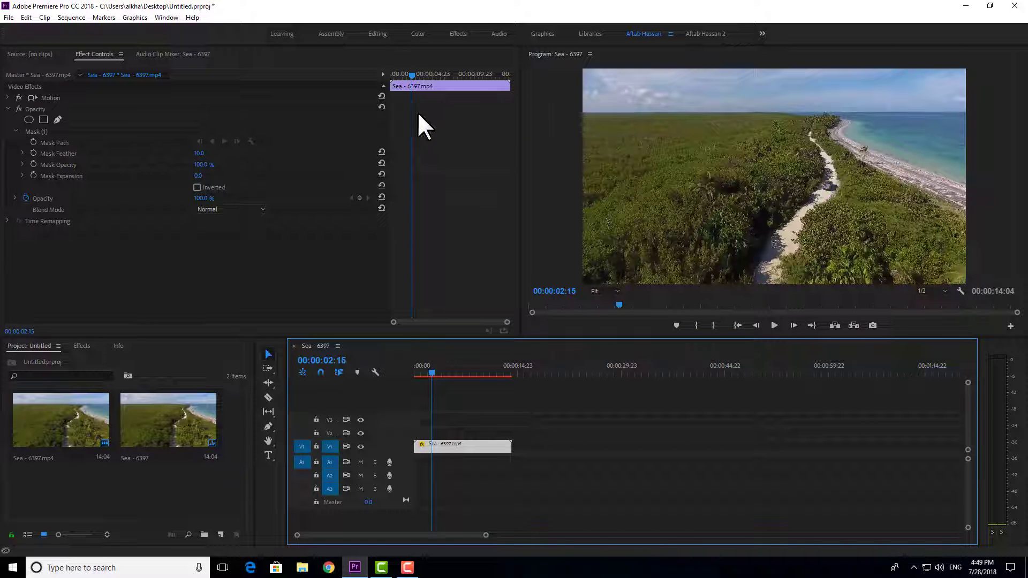
left_click(31, 131)
key("Delete")
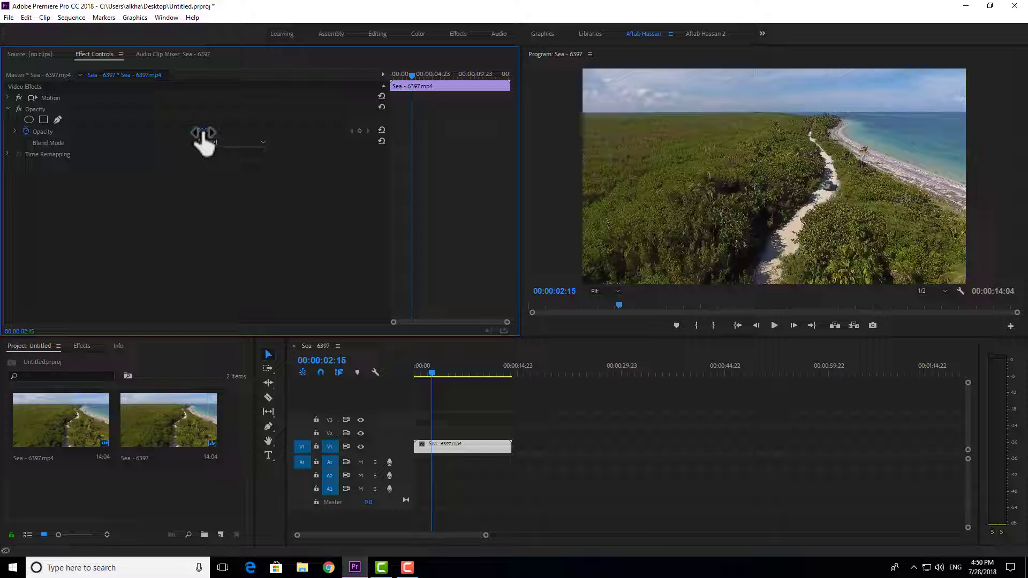
- Try setting the clip's Opacity to 0% at 00:00:02:15, return the playhead to the start, and undo the opacity change
left_click(203, 133)
type("0")
key("Return")
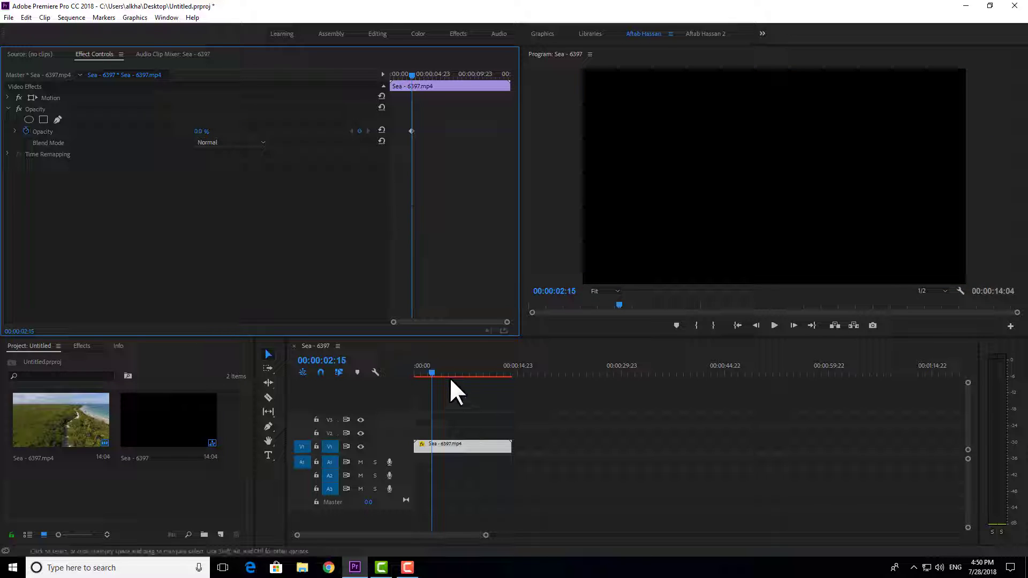
left_click_drag(436, 367, 388, 366)
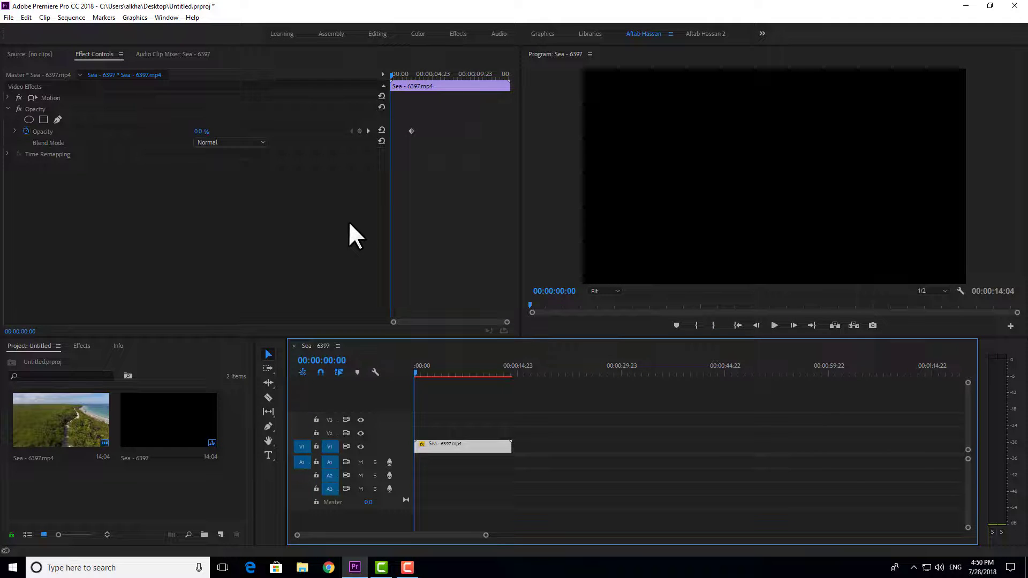
key("ctrl+z")
key("ctrl+z")
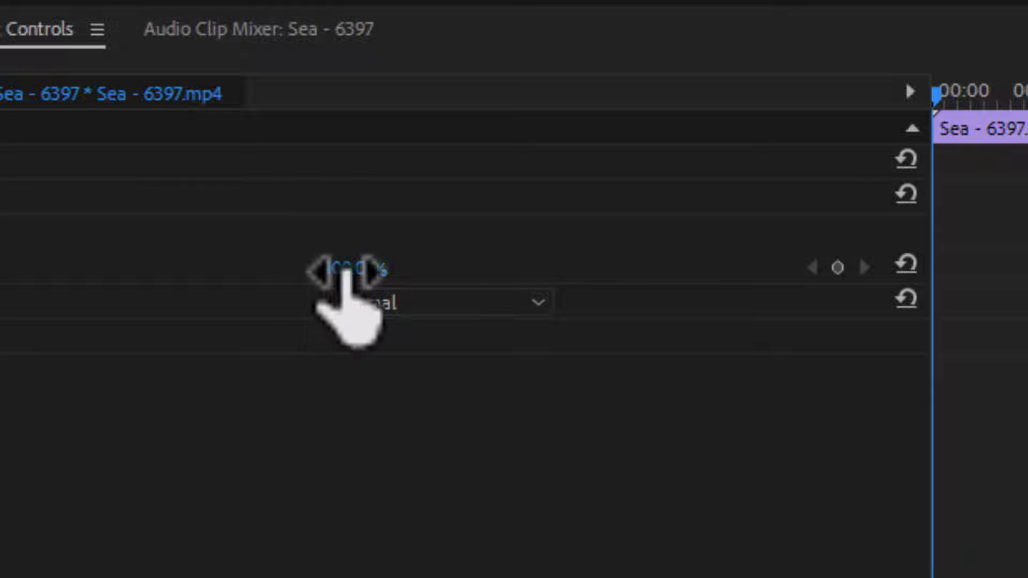
- Try lowering the clip's Opacity to 59% at the sequence start, and set it back to 100%
left_click_drag(348, 270, 369, 262)
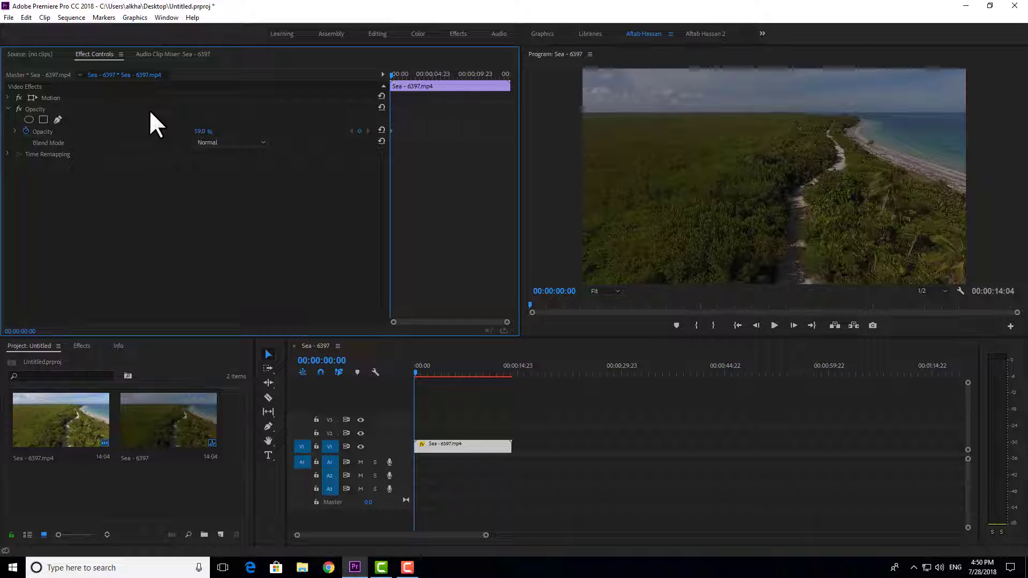
left_click(200, 132)
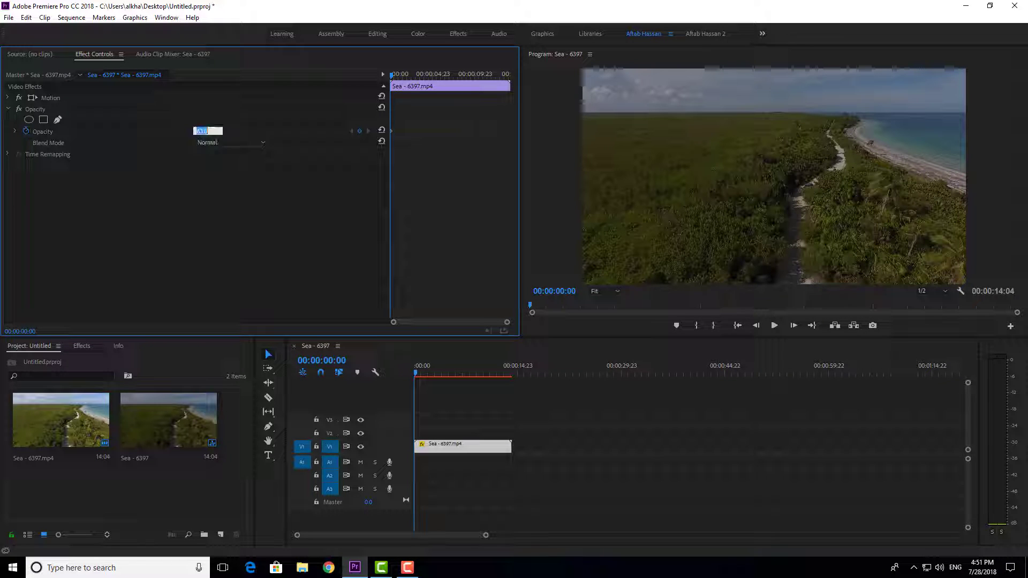
type("100")
key("Return")
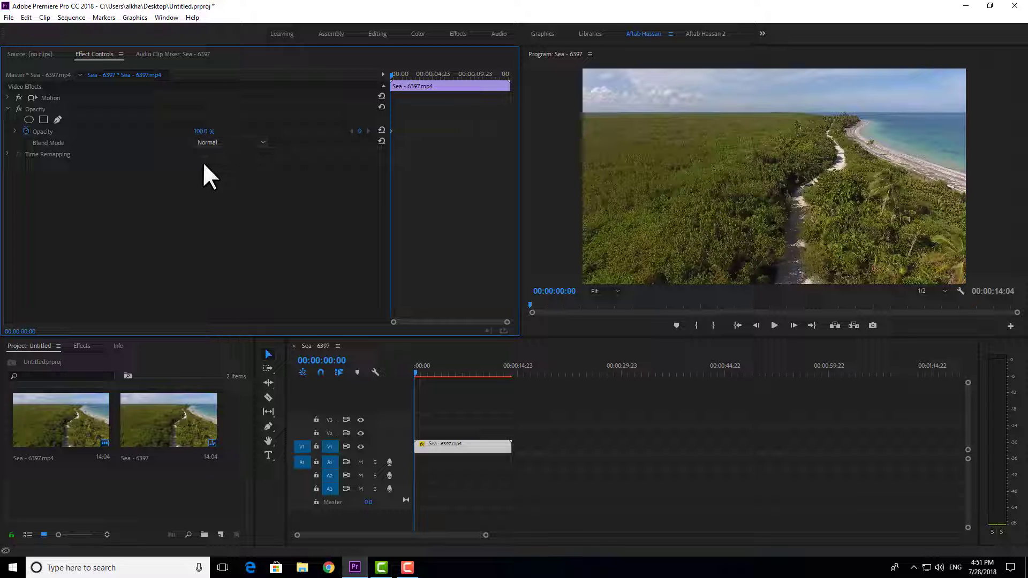
- Try the Darken, Lighten, Overlay and Color blend modes on the Sea clip, and set the blend mode back to Normal
left_click(228, 144)
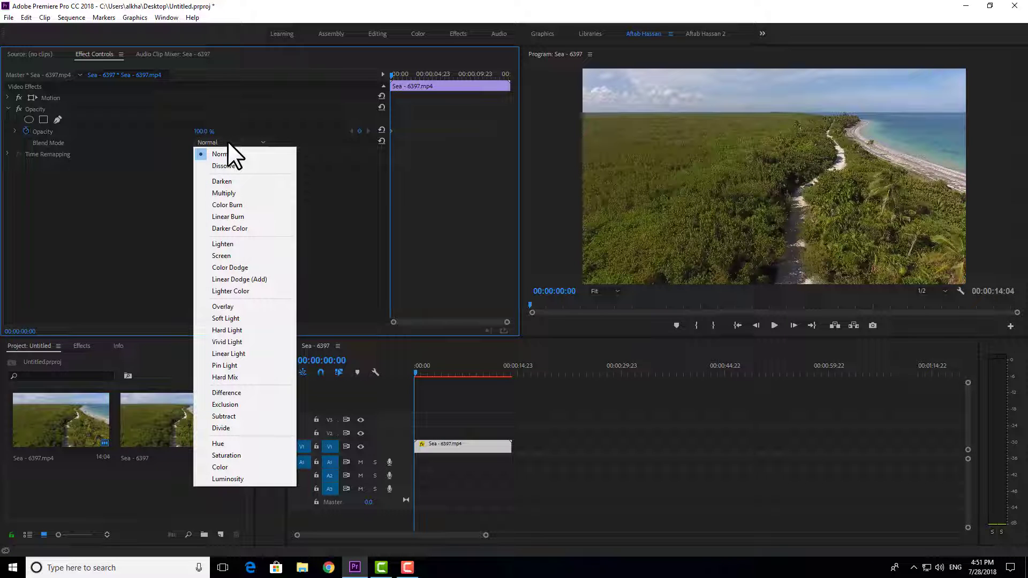
left_click(228, 182)
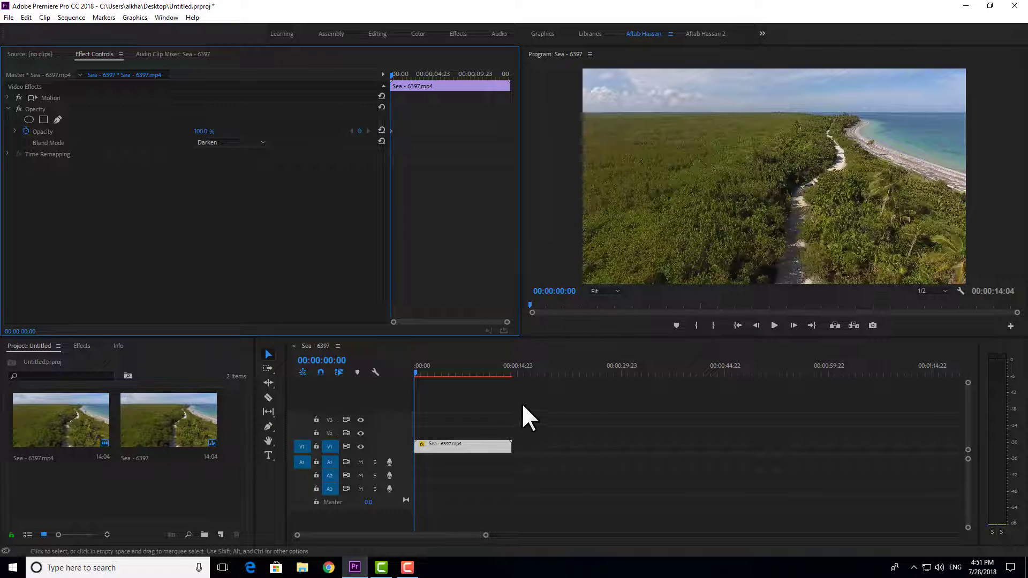
left_click_drag(530, 401, 467, 454)
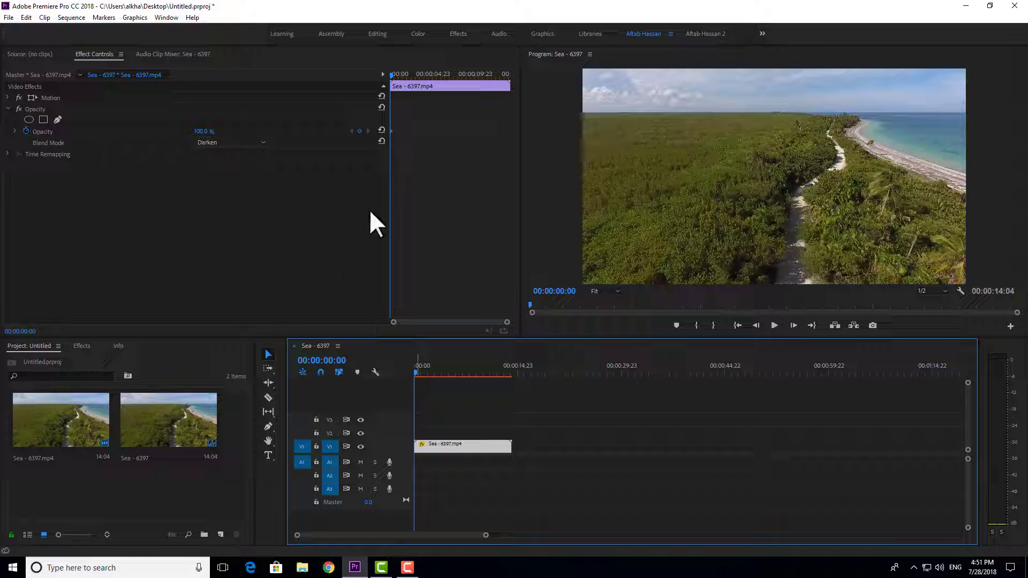
left_click(246, 143)
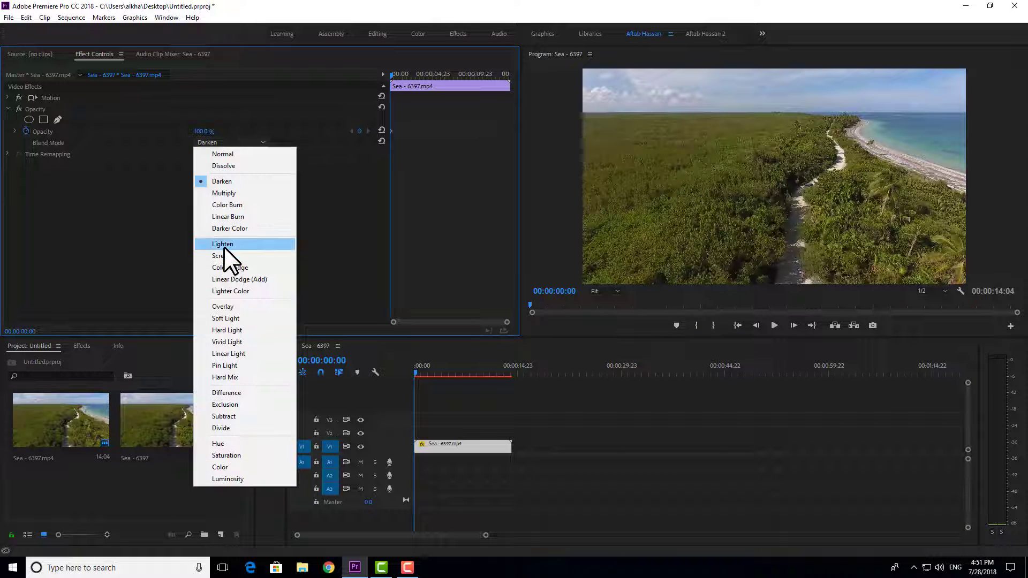
left_click(224, 246)
left_click(232, 142)
left_click(230, 303)
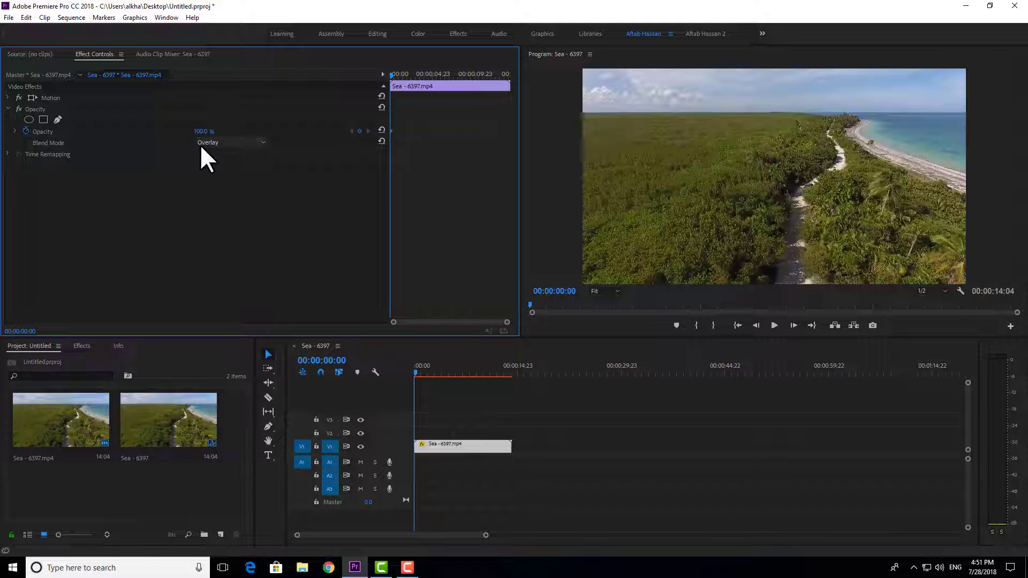
left_click(230, 141)
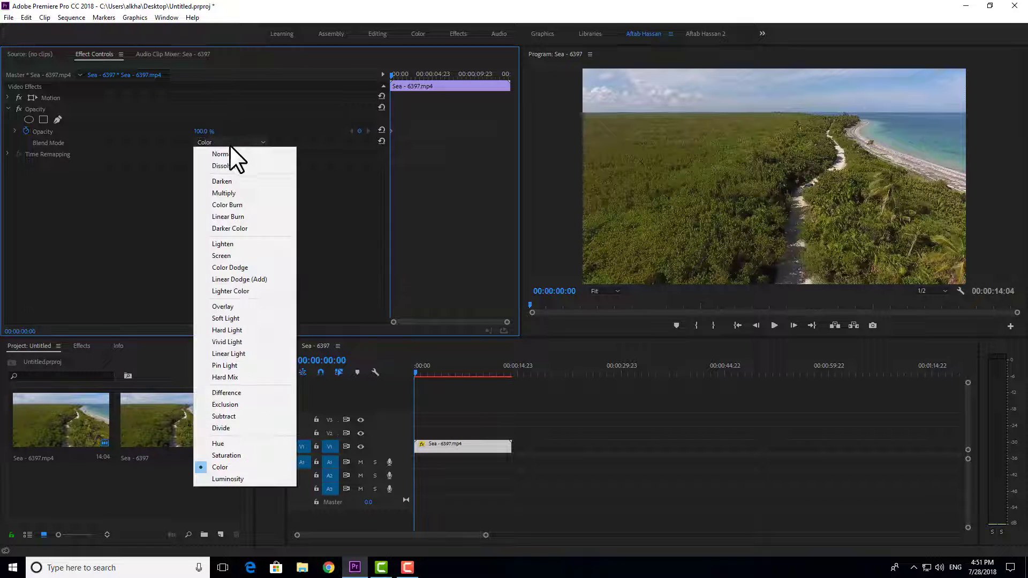
left_click(229, 153)
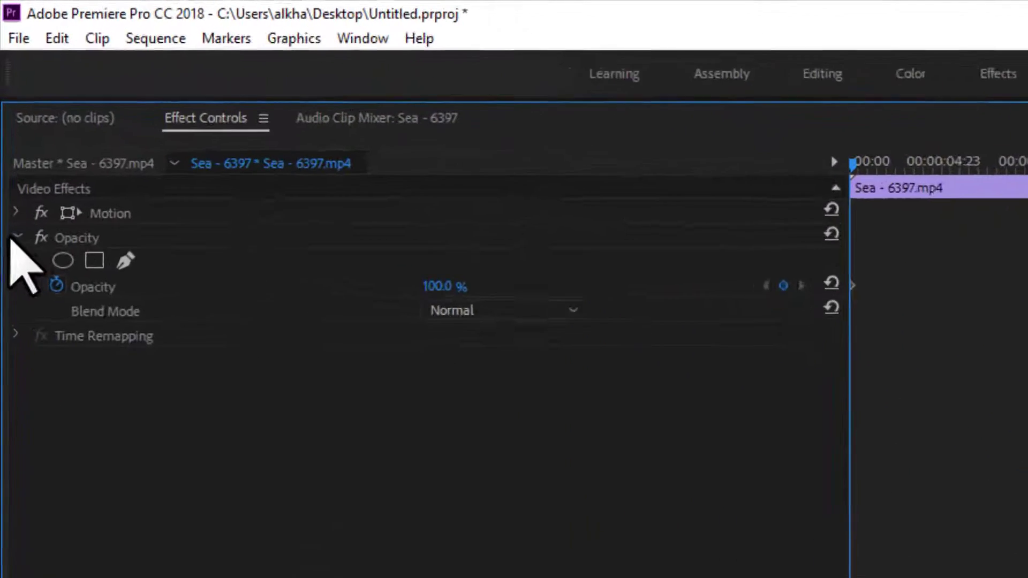
- Expand the Motion, Opacity and Time Remapping properties of the Sea clip to show all their parameters
left_click(8, 109)
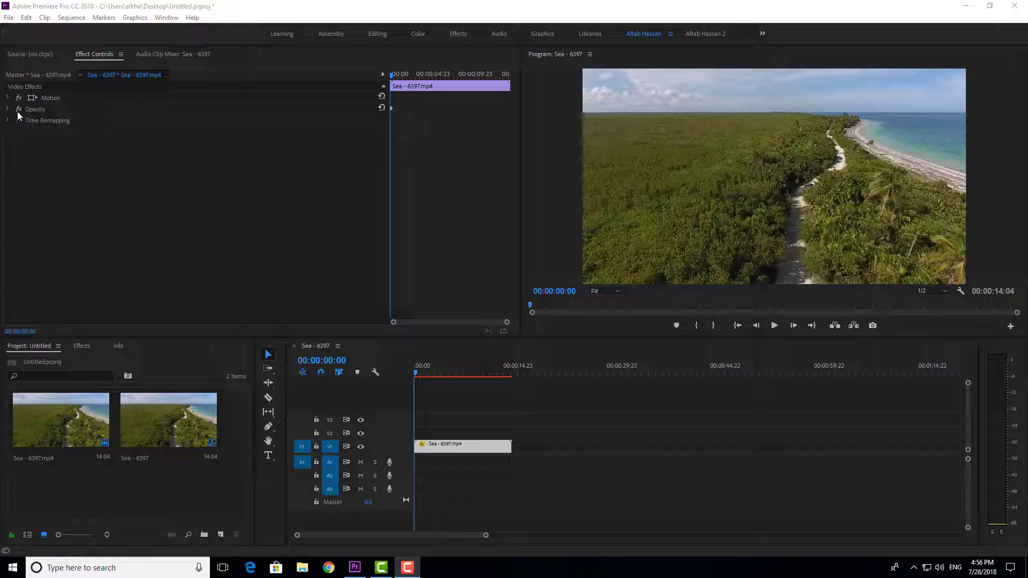
left_click(8, 98)
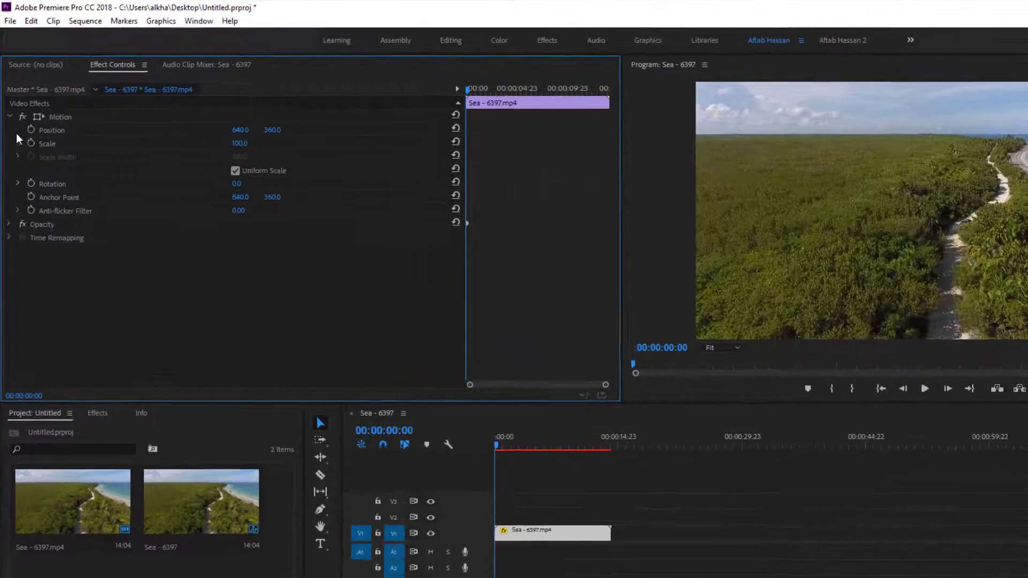
left_click(8, 188)
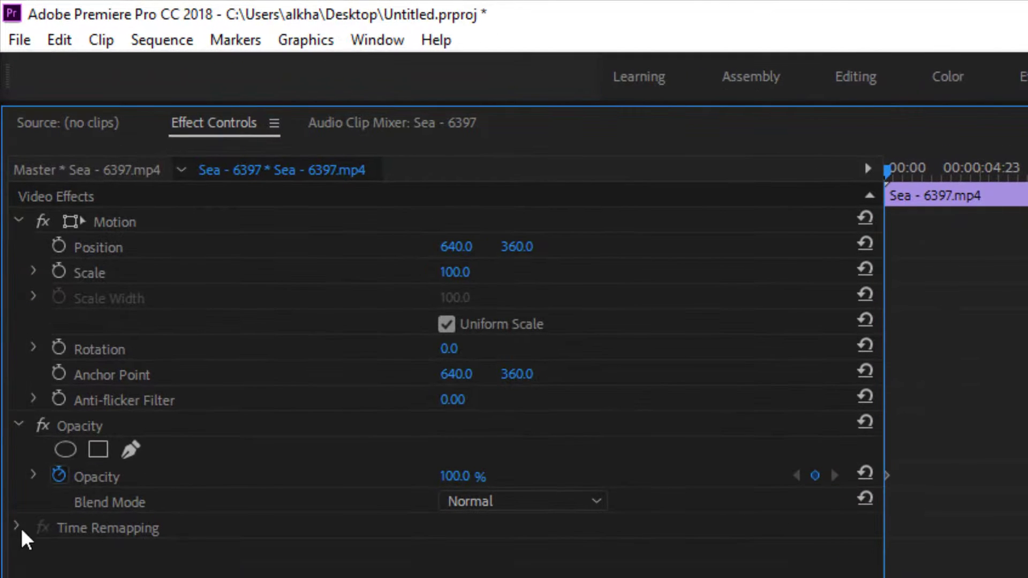
left_click(15, 486)
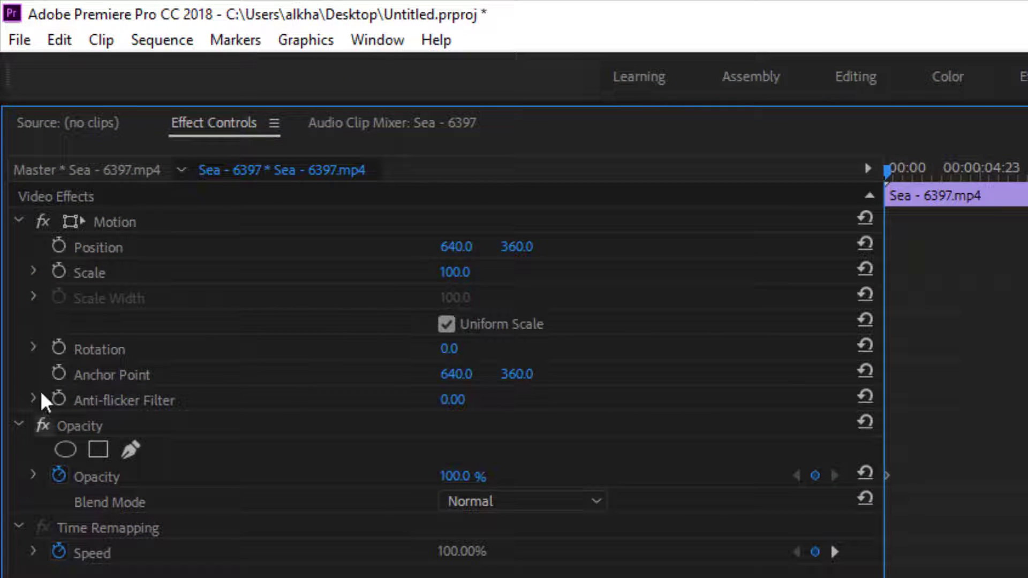
- Try enabling keyframe animation for the clip's Position at the sequence start, and disable it again, deleting its keyframe
left_click(60, 246)
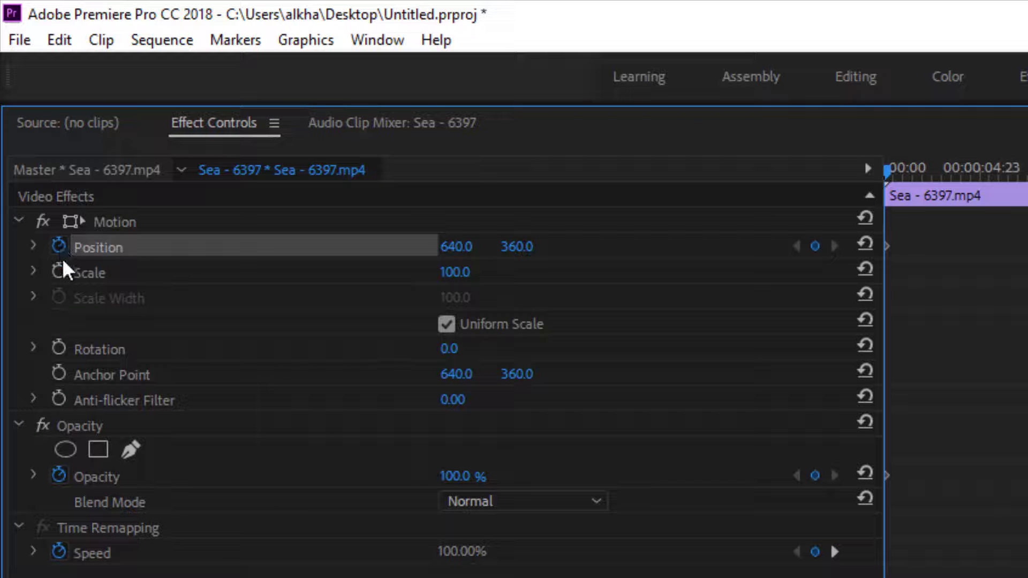
left_click(57, 247)
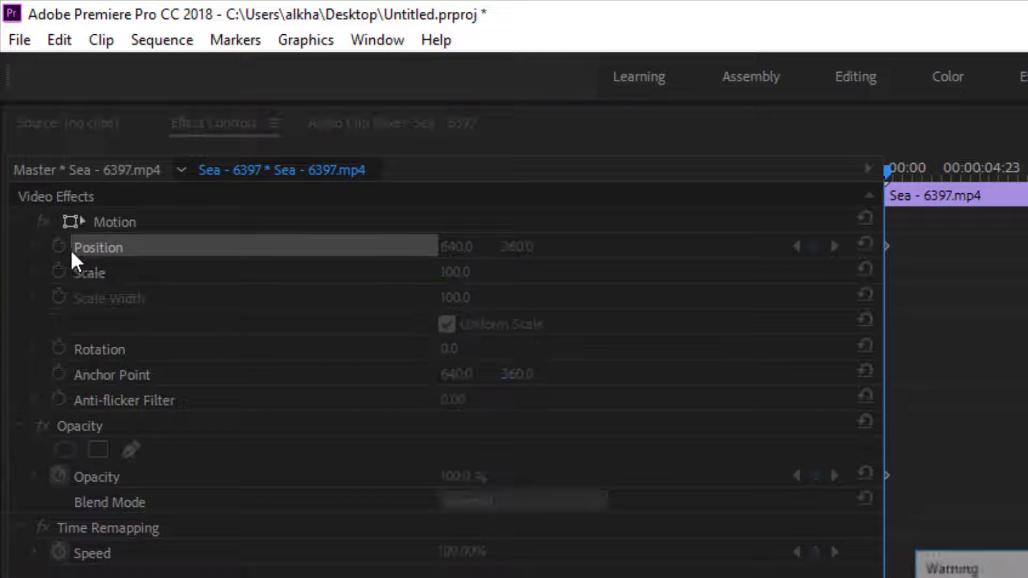
key("Return")
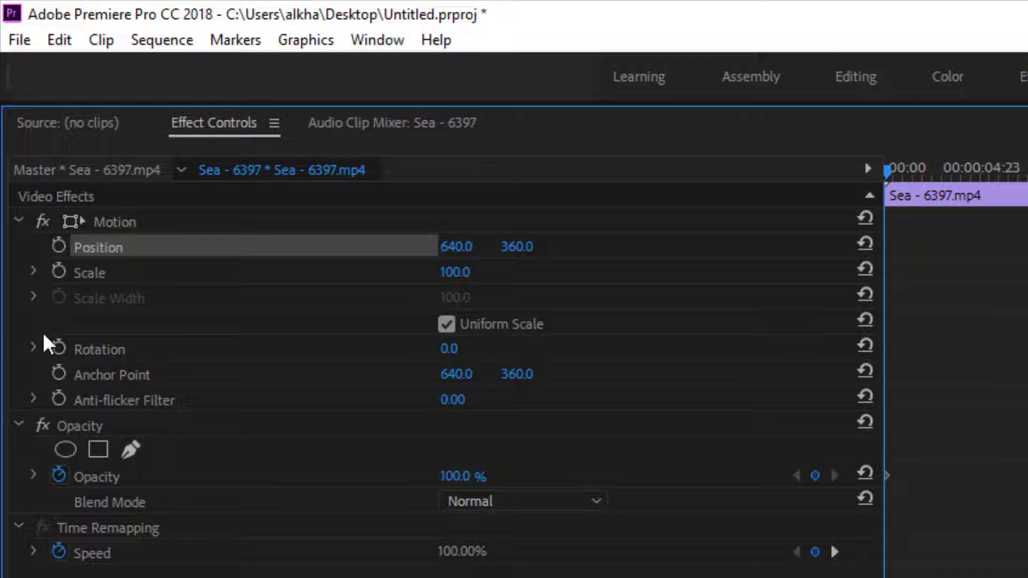